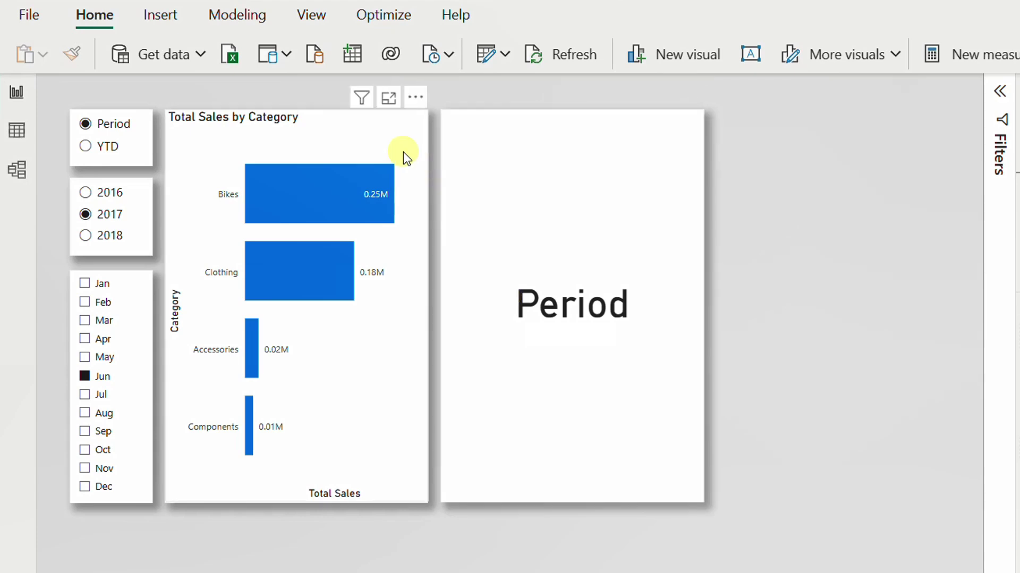
Preview the finished report with YTD selected, and review the Period Net Sales and YTD Net Sales measures with their category charts.
left_click(109, 148)
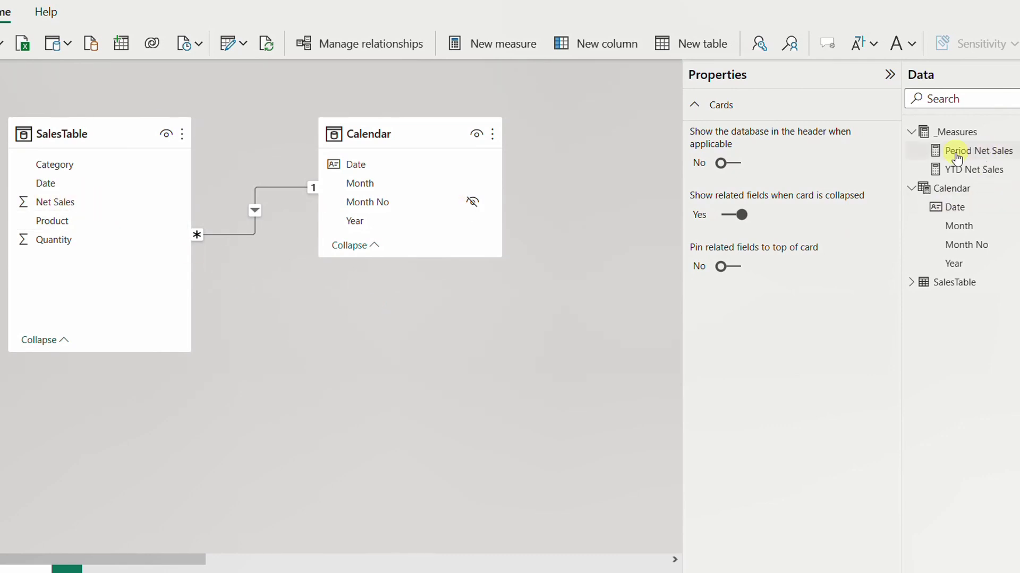
left_click(995, 153)
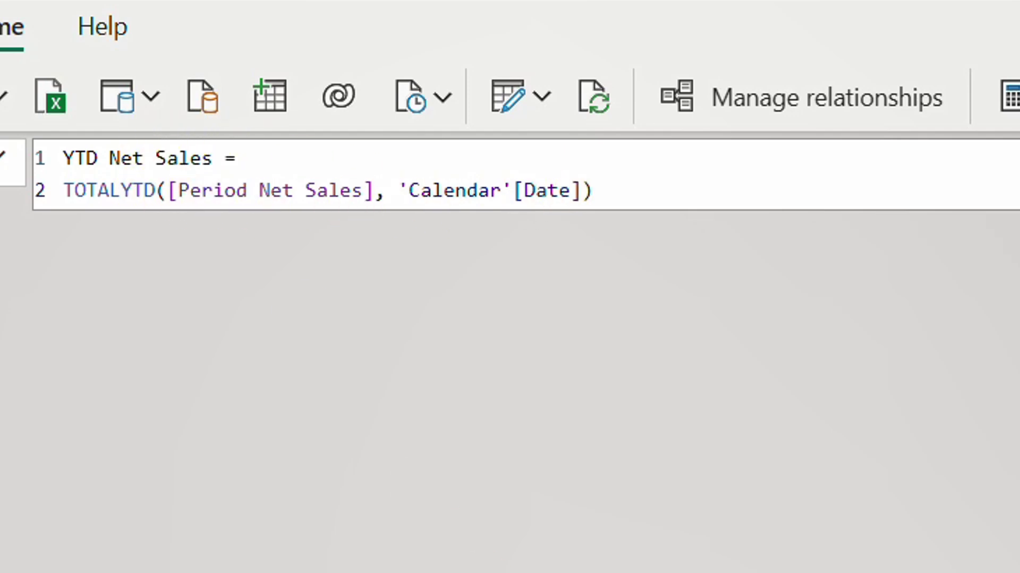
left_click(12, 32)
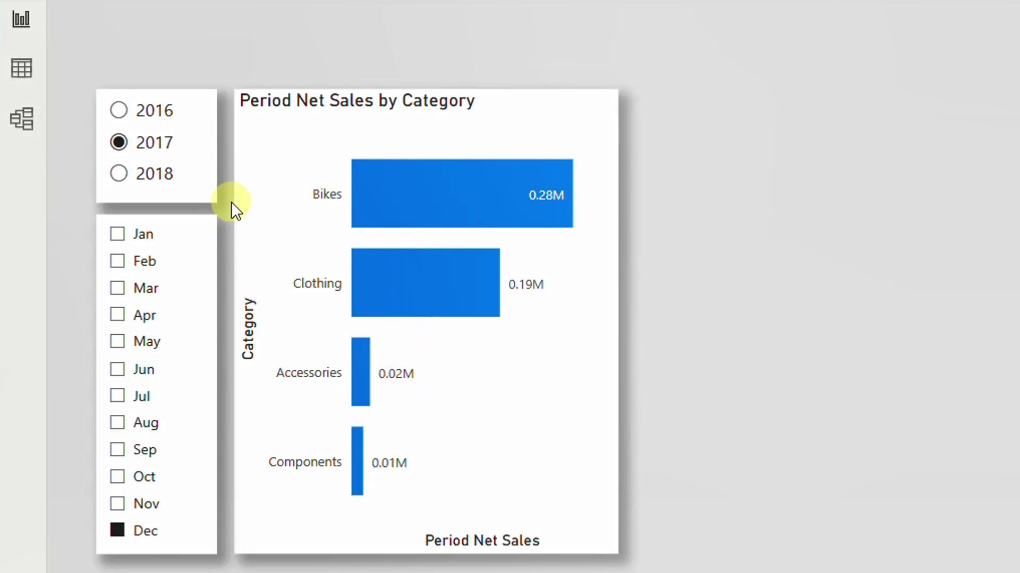
mouse_move(201, 84)
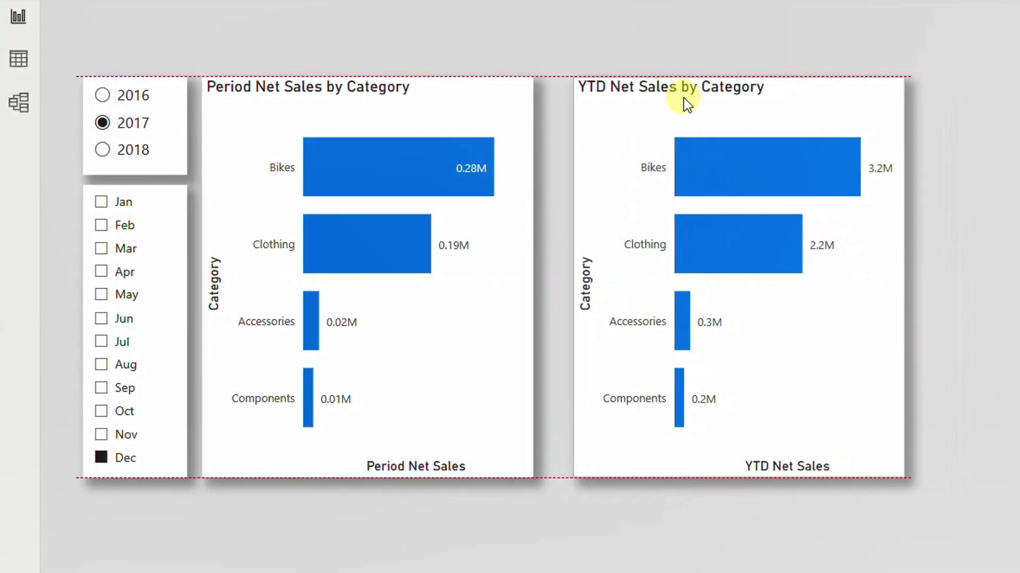
left_click(744, 173)
mouse_move(747, 172)
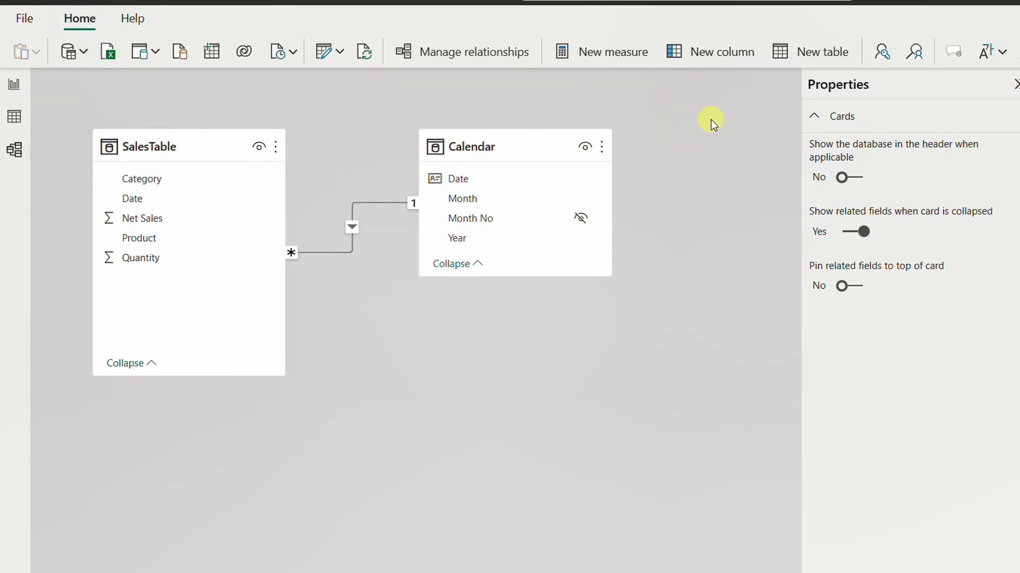
Start a new calculated table in the data model and name it Slicer.
left_click(801, 61)
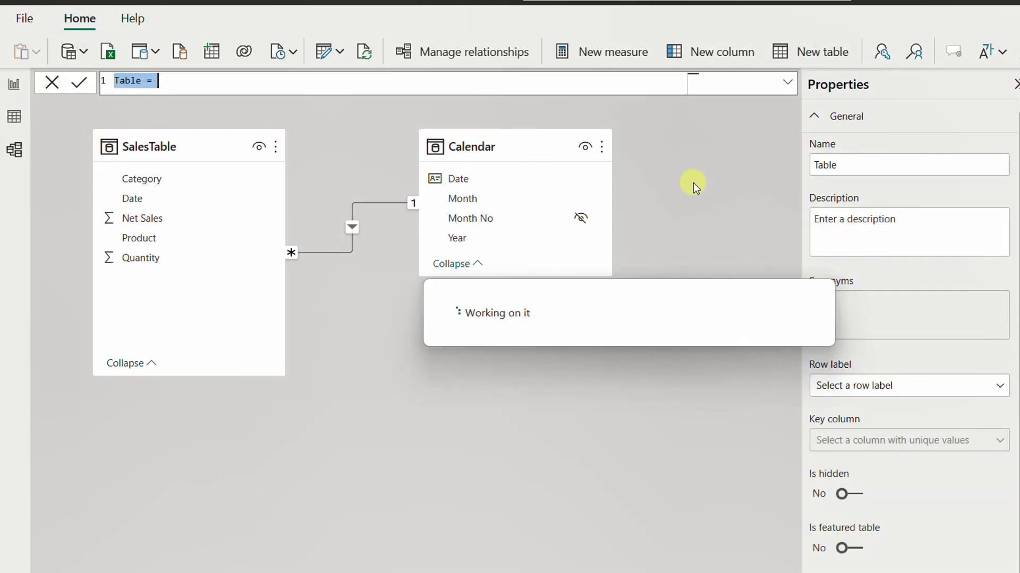
double_click(128, 80)
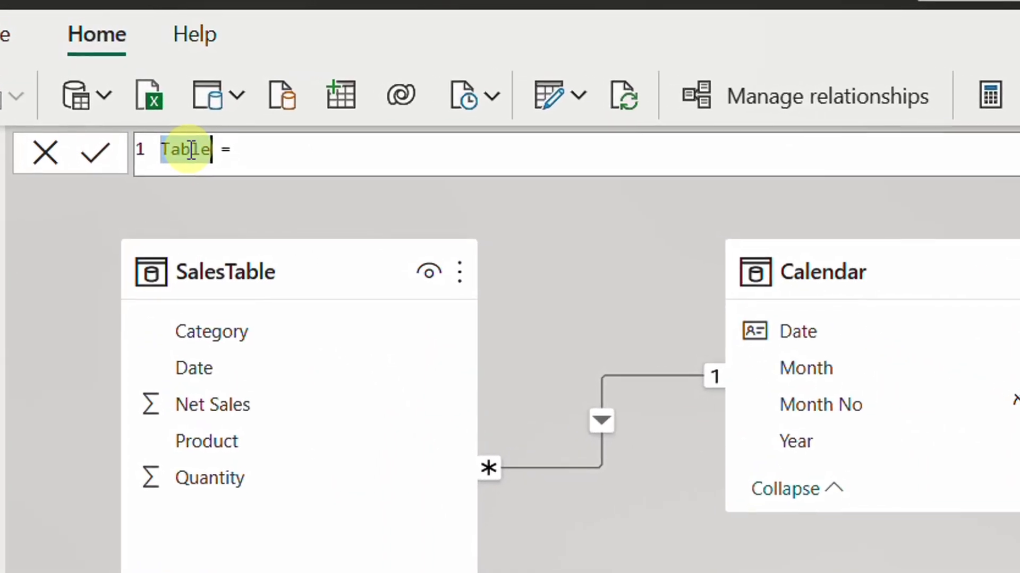
type("Slicer")
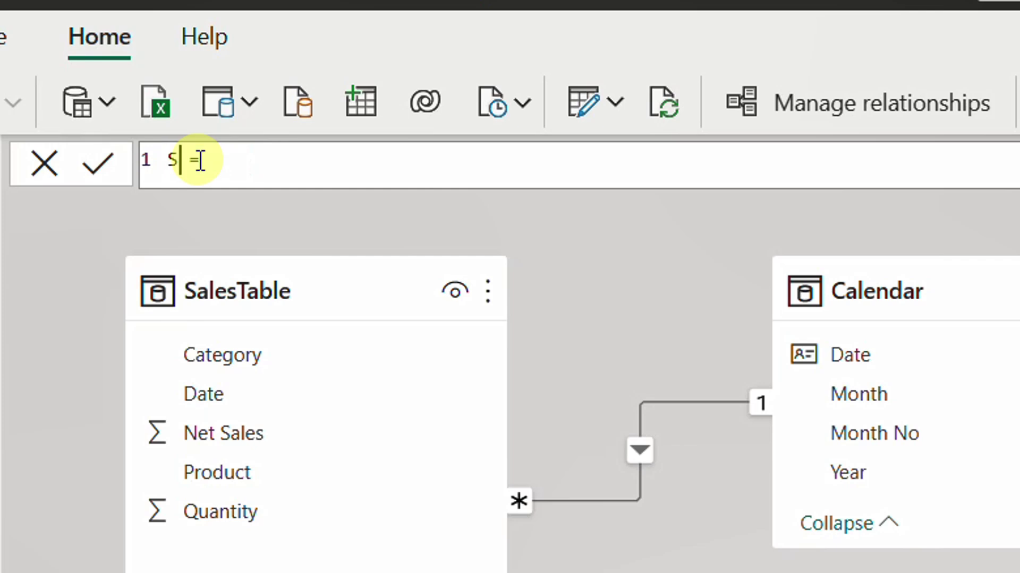
left_click(354, 162)
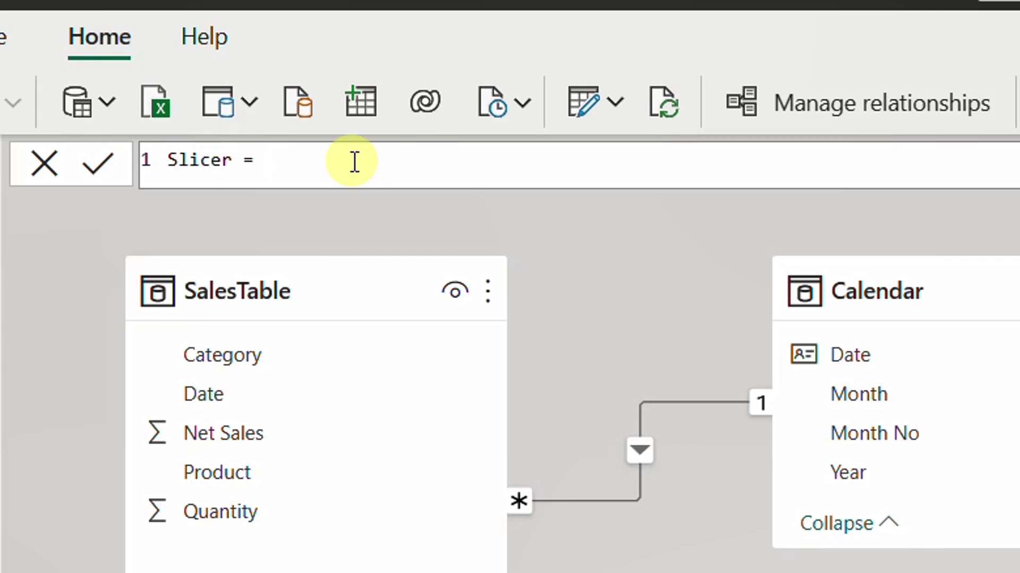
Define the Slicer table with DATATABLE, giving it a column named "Choice" of type STRING.
type("dat")
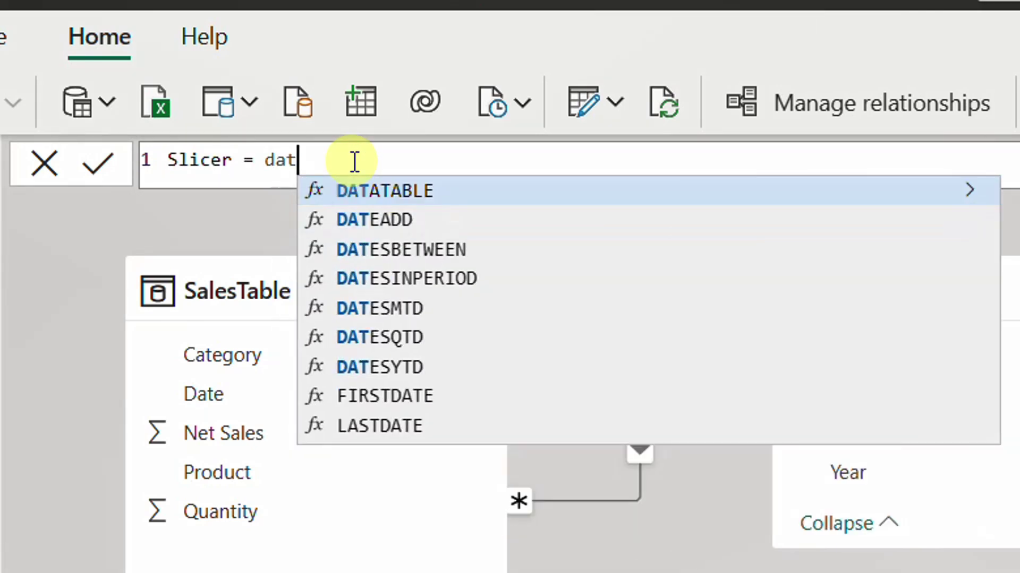
key("Tab")
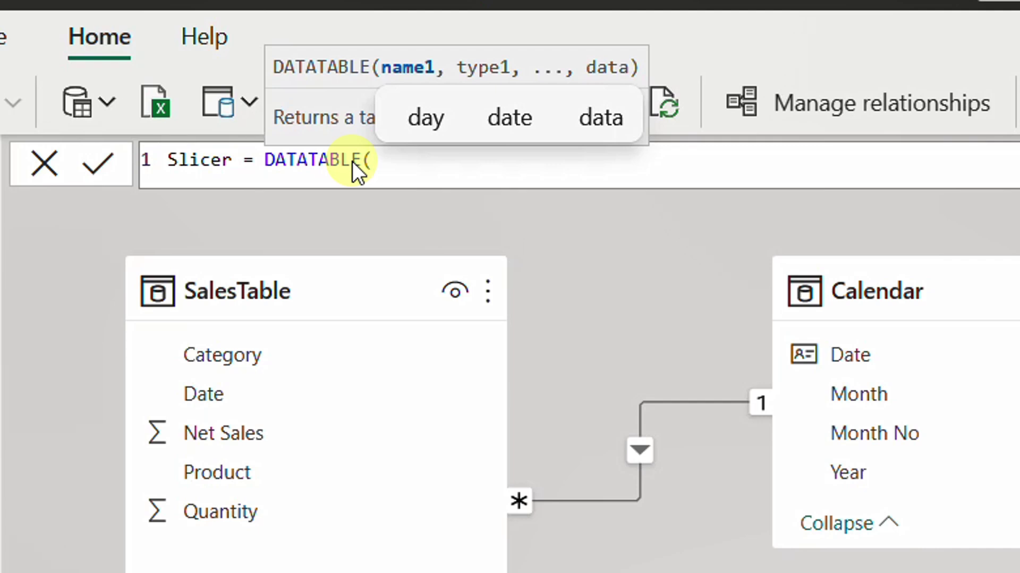
type("\"")
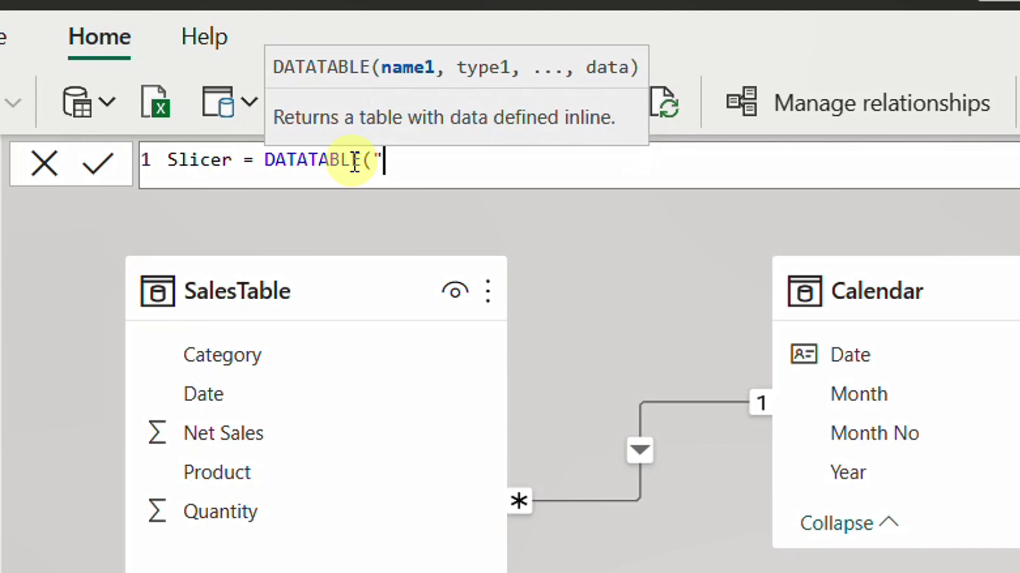
type("Choice\"")
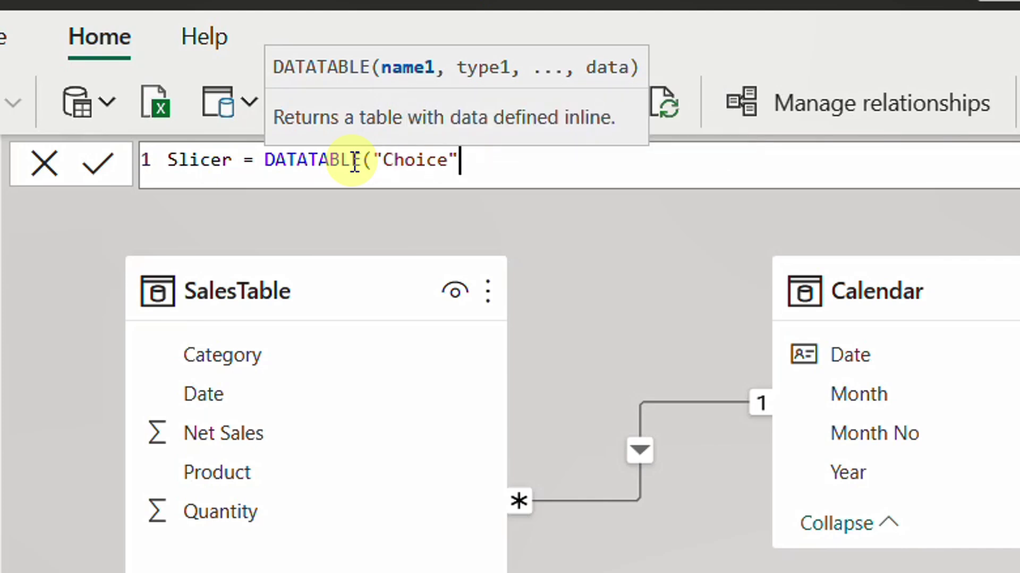
type(",")
key("Down")
key("Down")
key("Down")
key("Down")
key("Down")
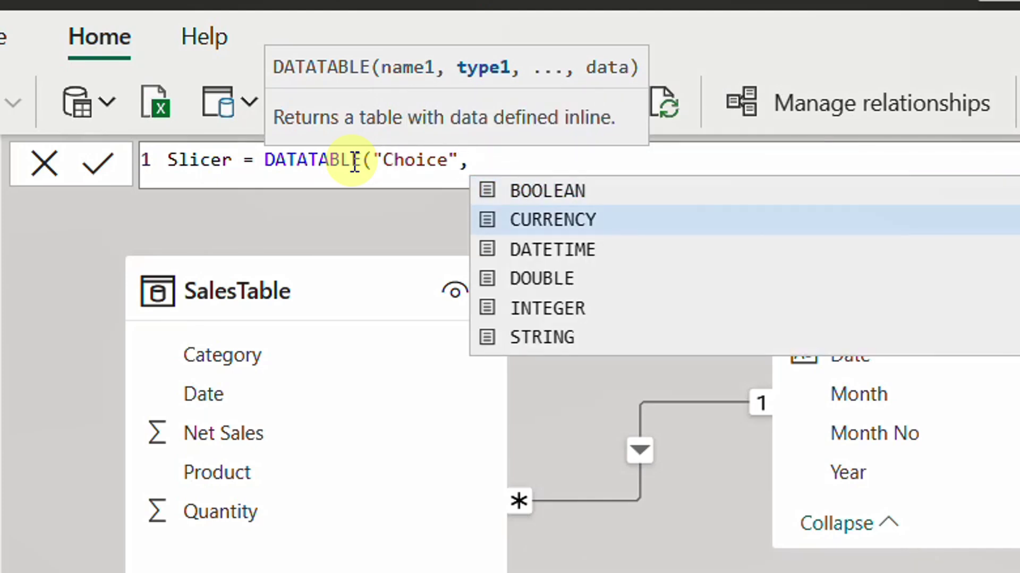
key("Tab")
type(",")
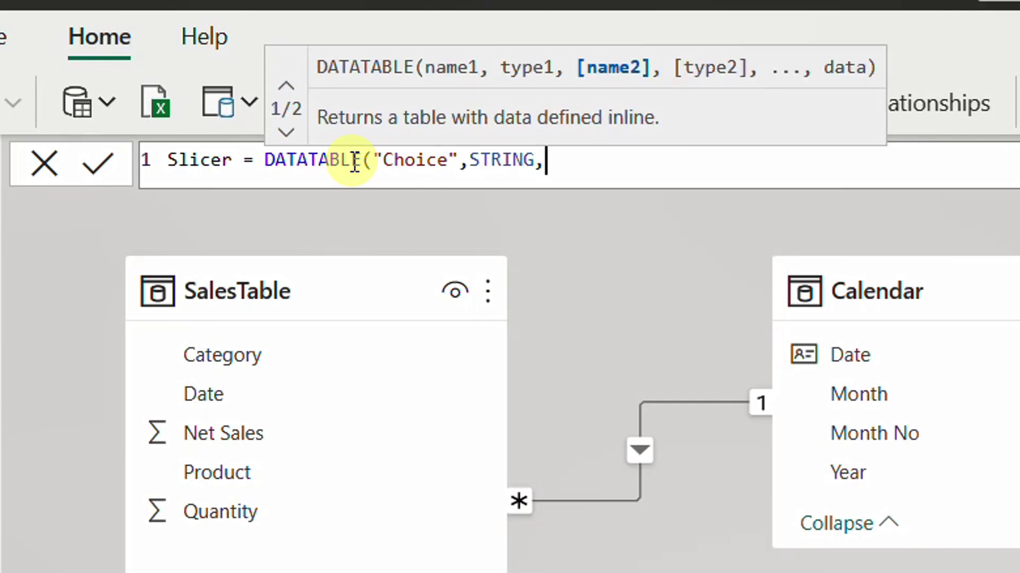
Complete the Slicer table formula with the rows {{"Period"},{"YTD"}} and view the table's data.
type("{{\"")
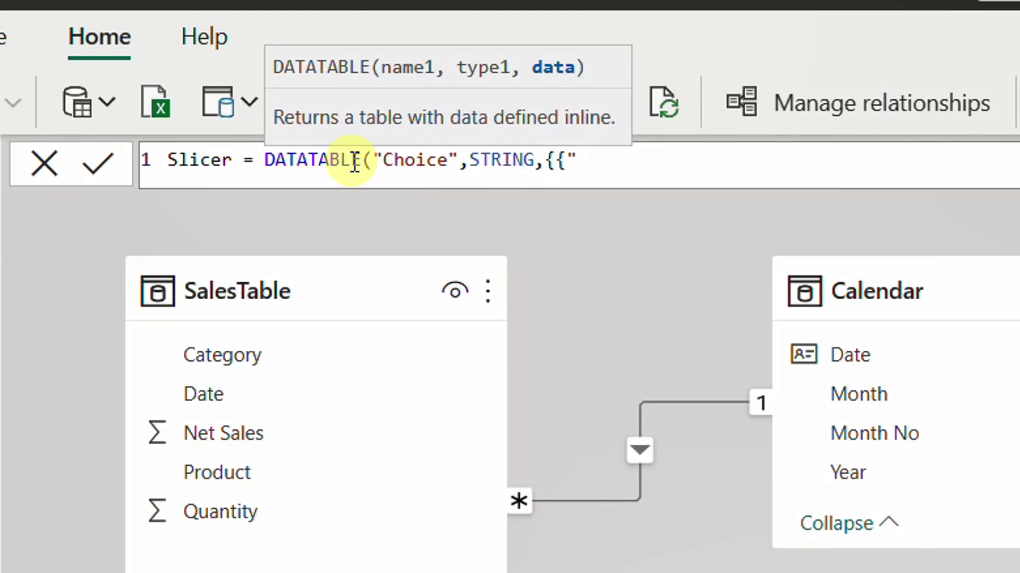
type("Period\"}")
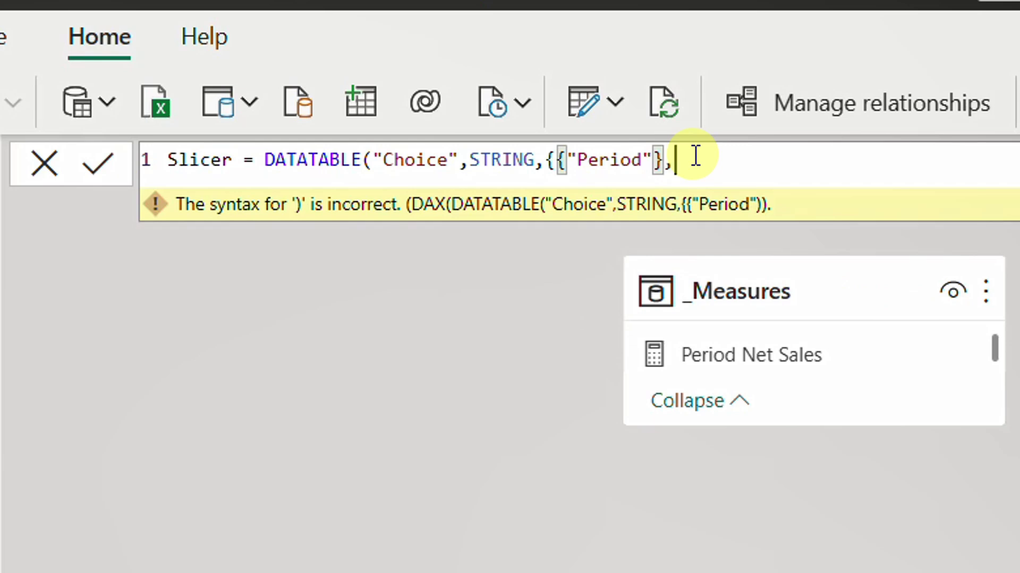
type(",{")
type("\"YTD\"}")
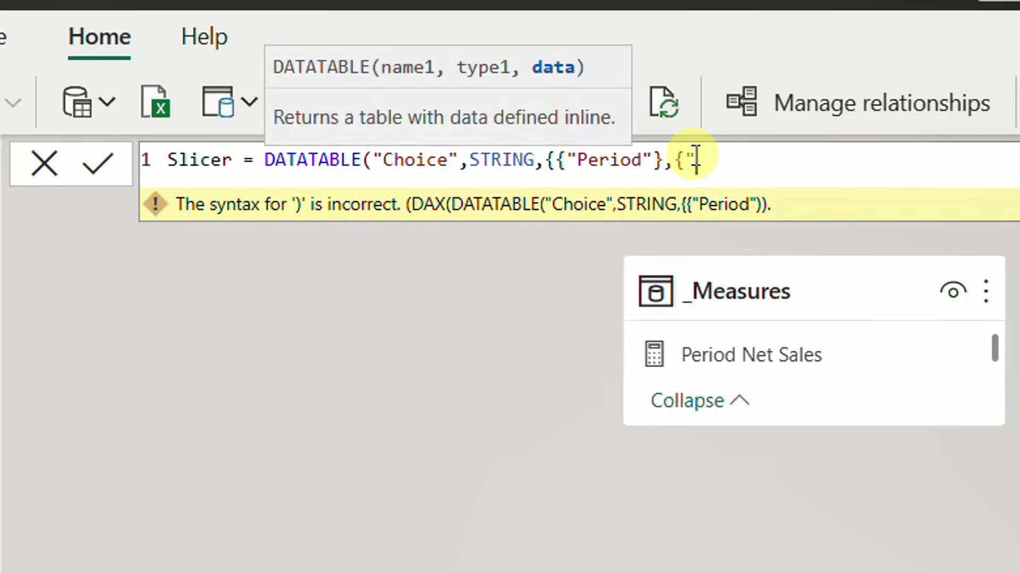
type("})")
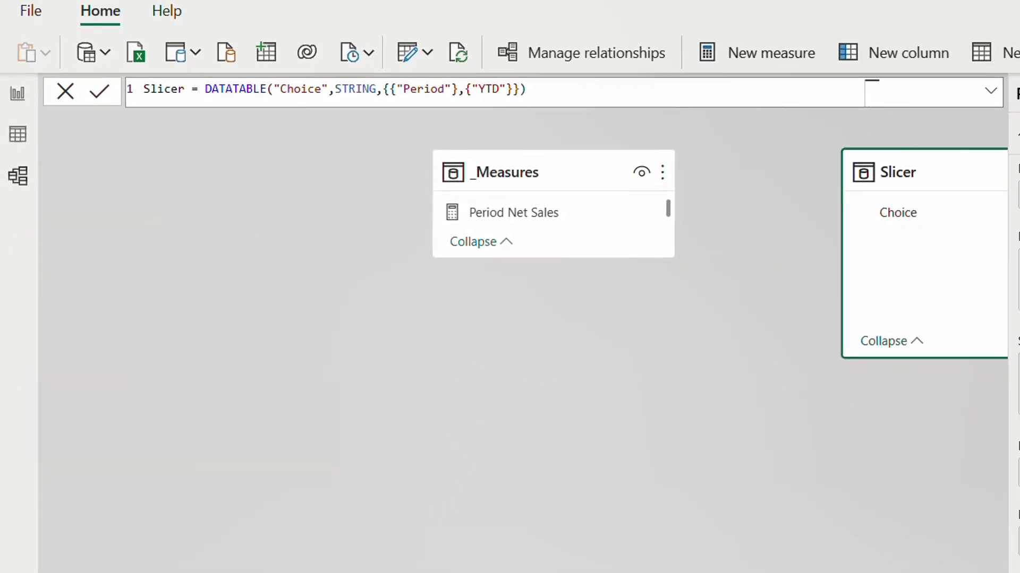
left_click(20, 138)
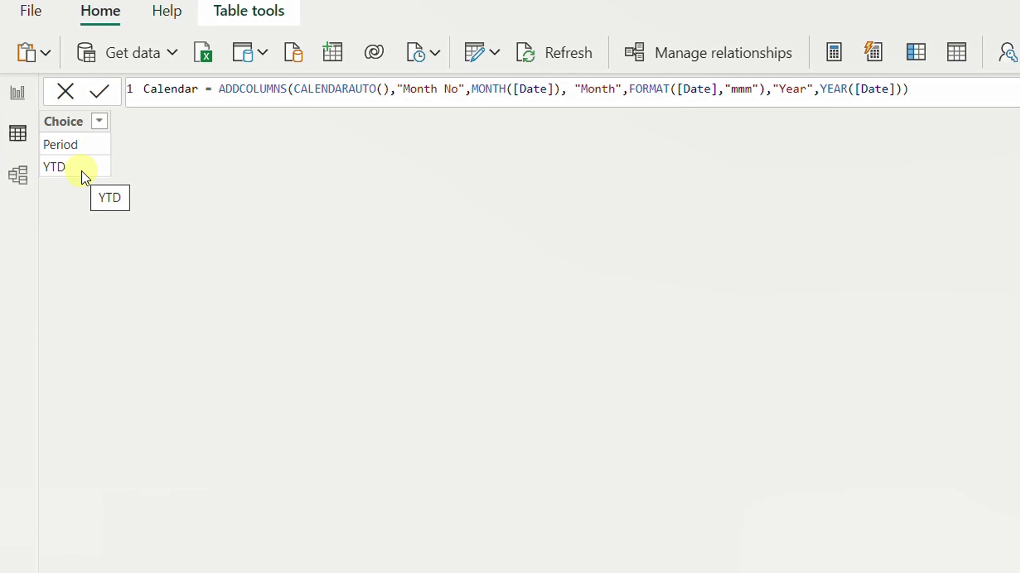
Add a slicer visual to the report page using the Choice column of the Slicer table.
left_click(18, 94)
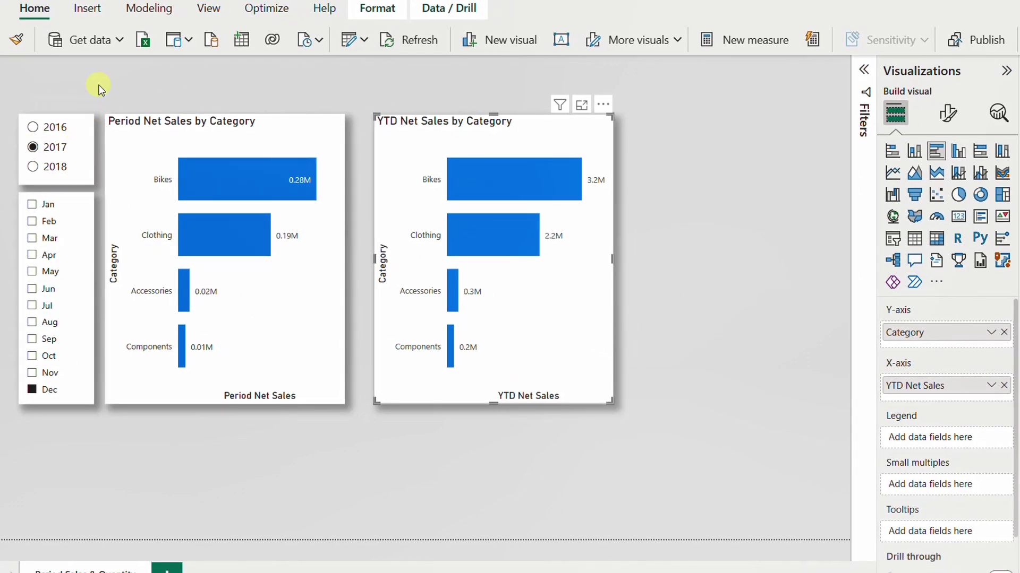
left_click(100, 85)
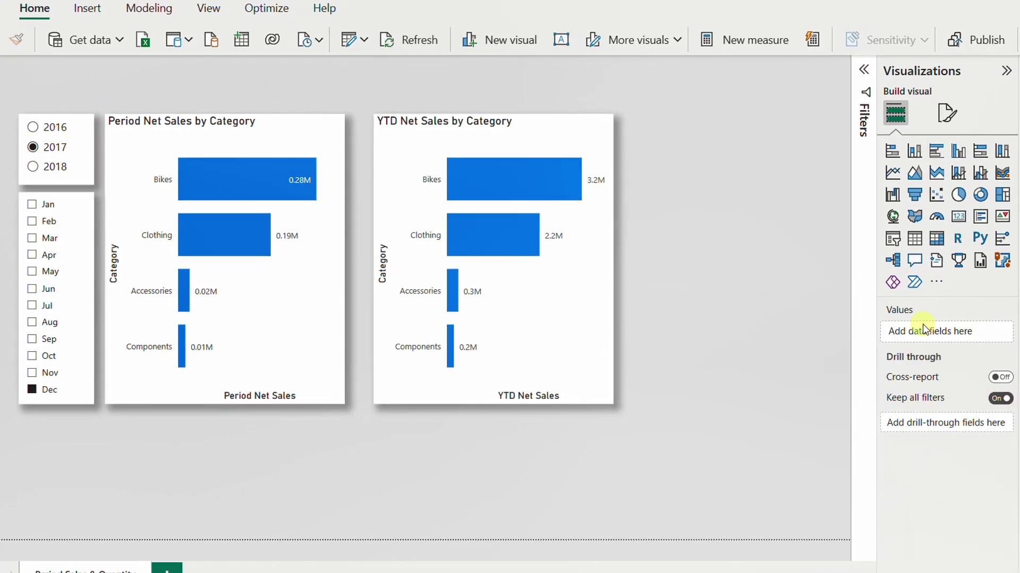
left_click(894, 241)
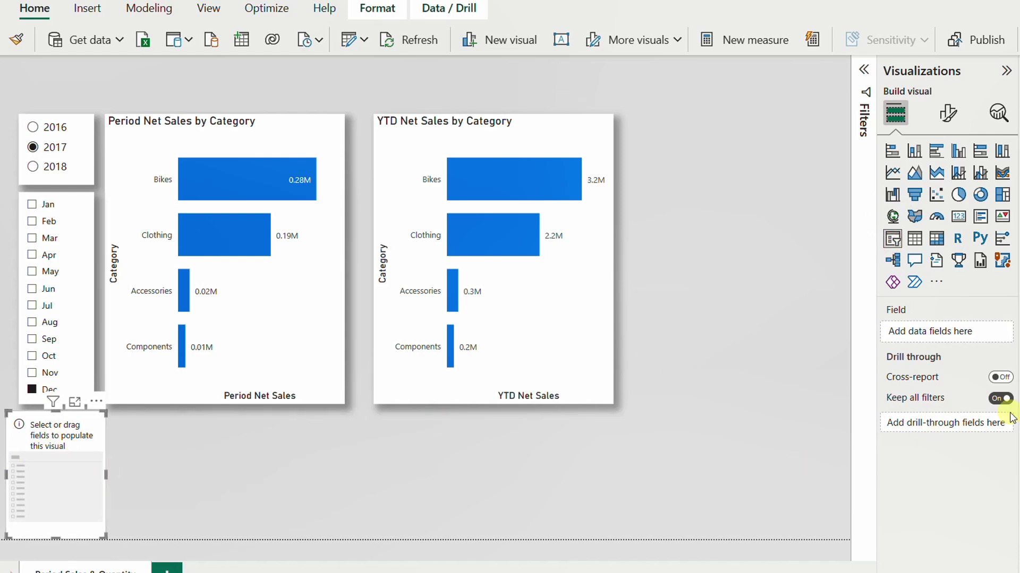
left_click_drag(1016, 371, 71, 494)
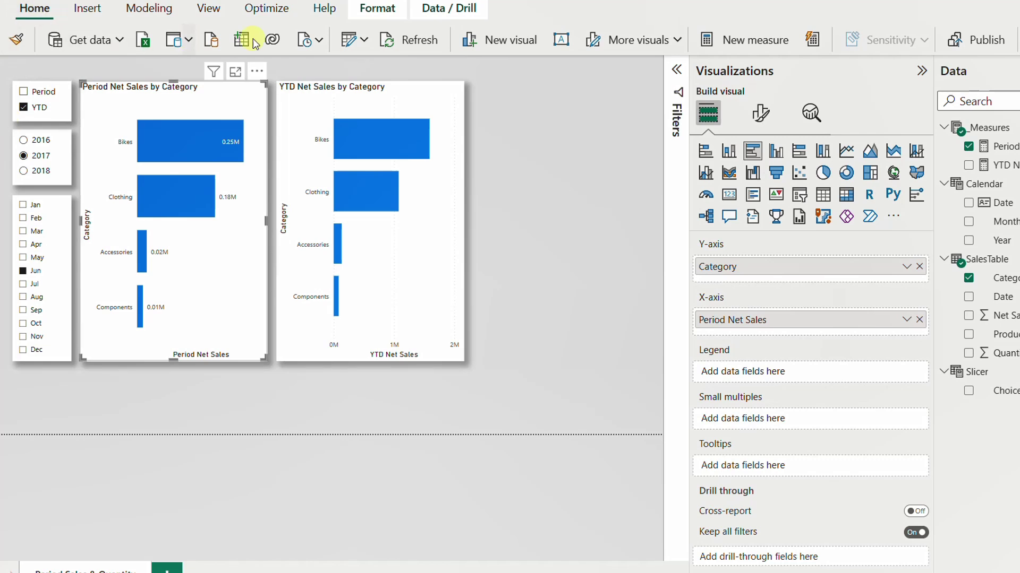
Create the measure Selection = SELECTEDVALUE(Slicer[Choice]) and store it in the _Measures table.
left_click(730, 42)
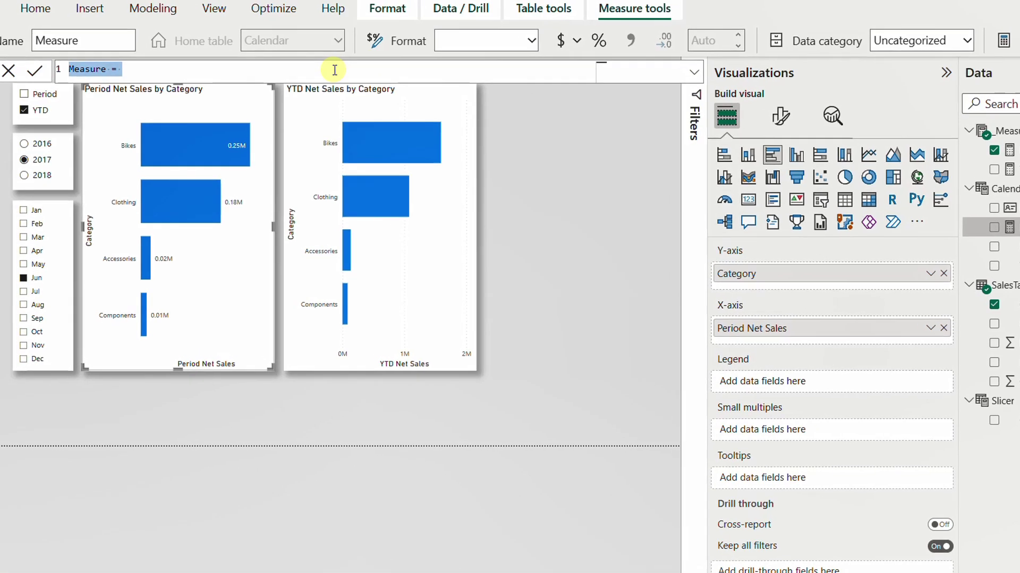
type("Selection = ")
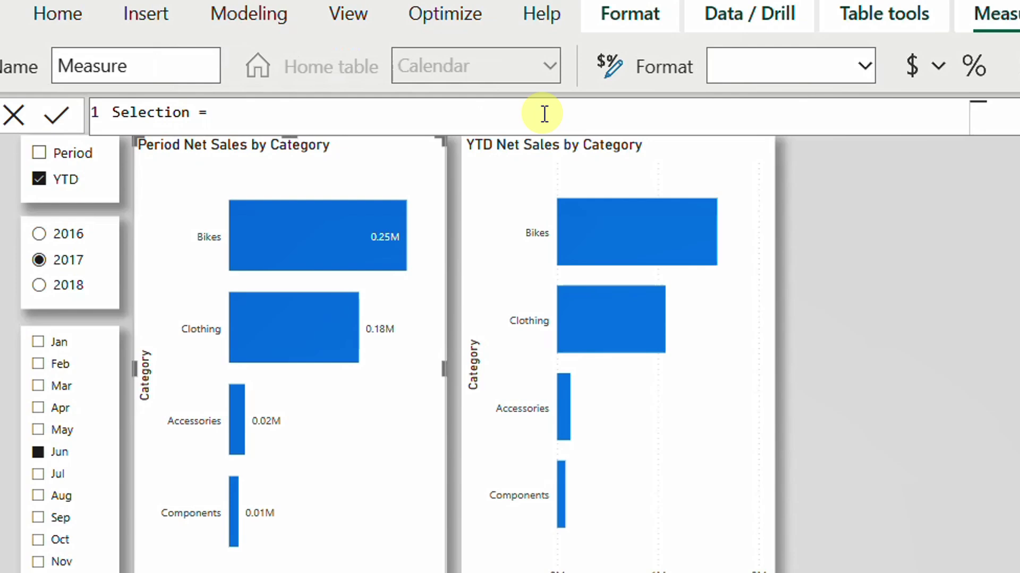
type("SELECTEDVALUE(")
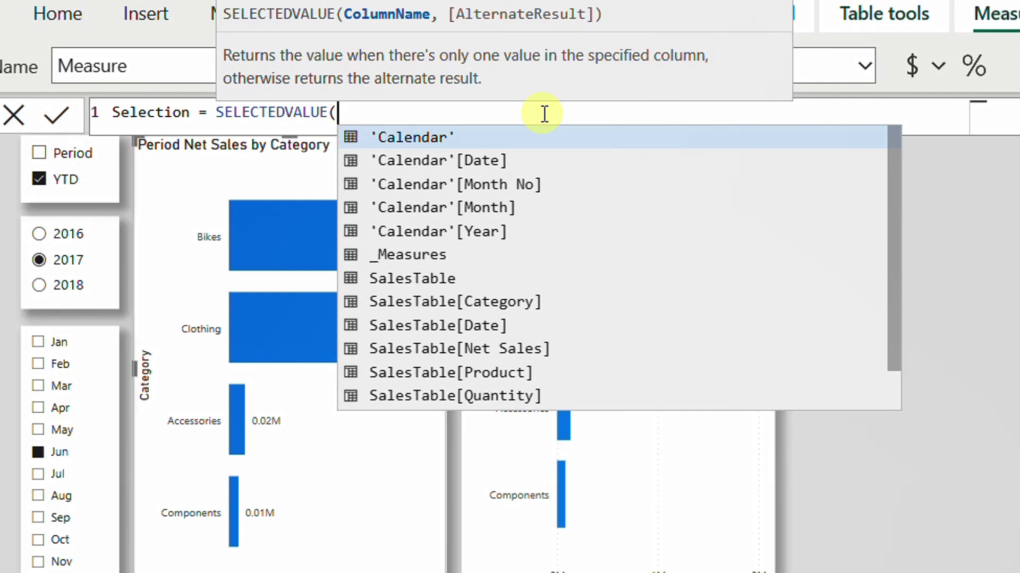
type("ch")
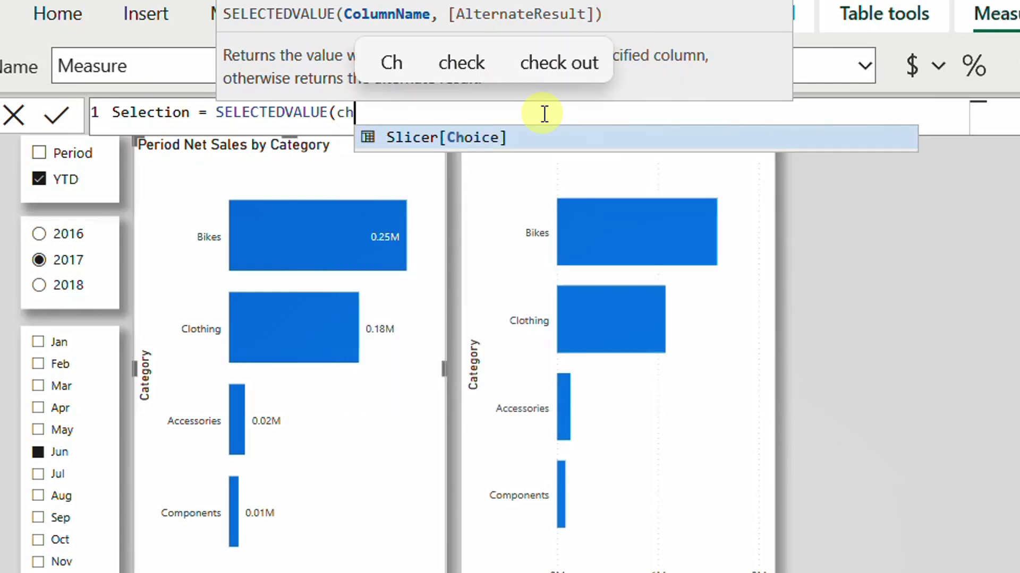
left_click(417, 139)
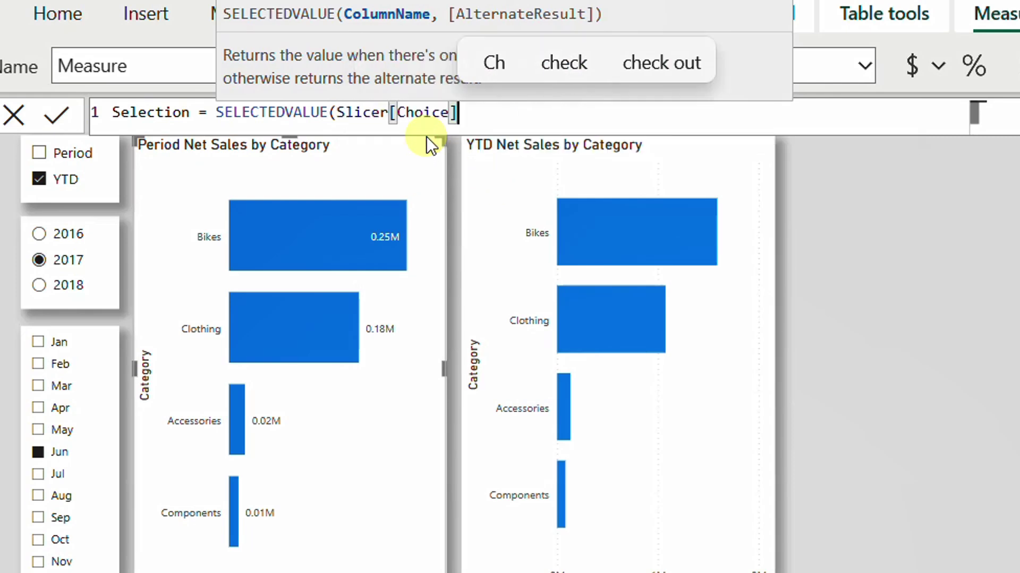
type(")")
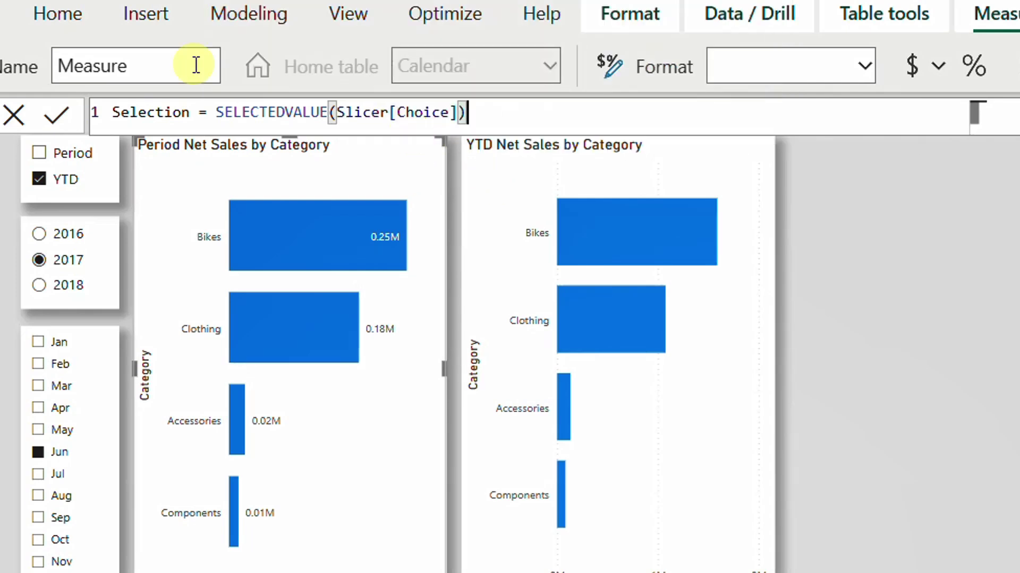
left_click(53, 120)
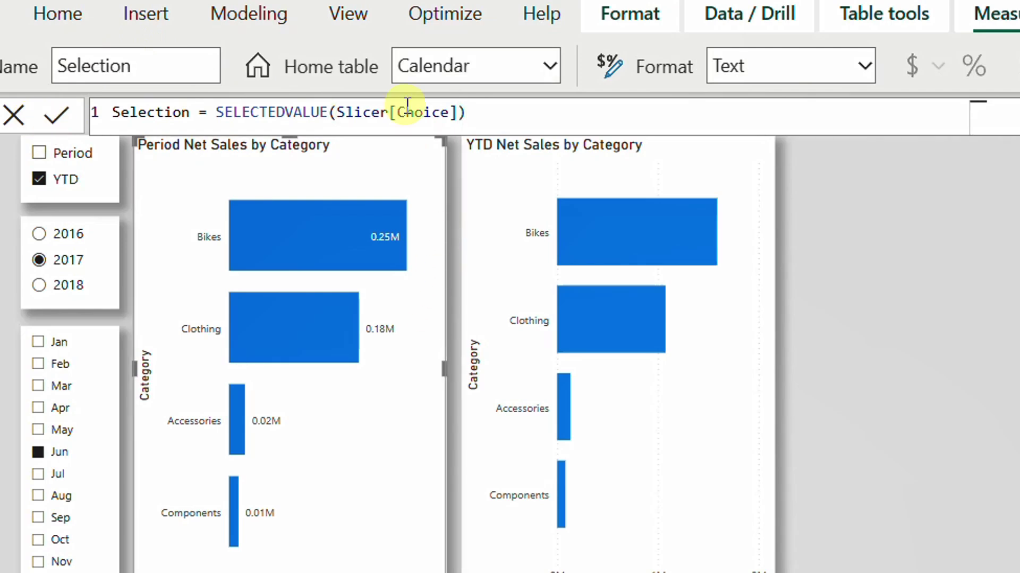
left_click(553, 70)
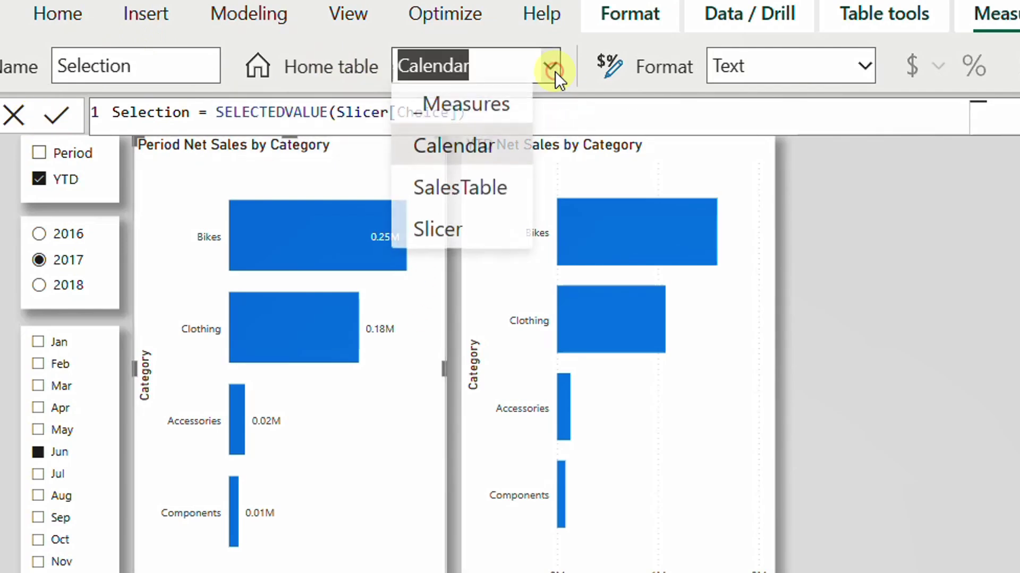
left_click(482, 109)
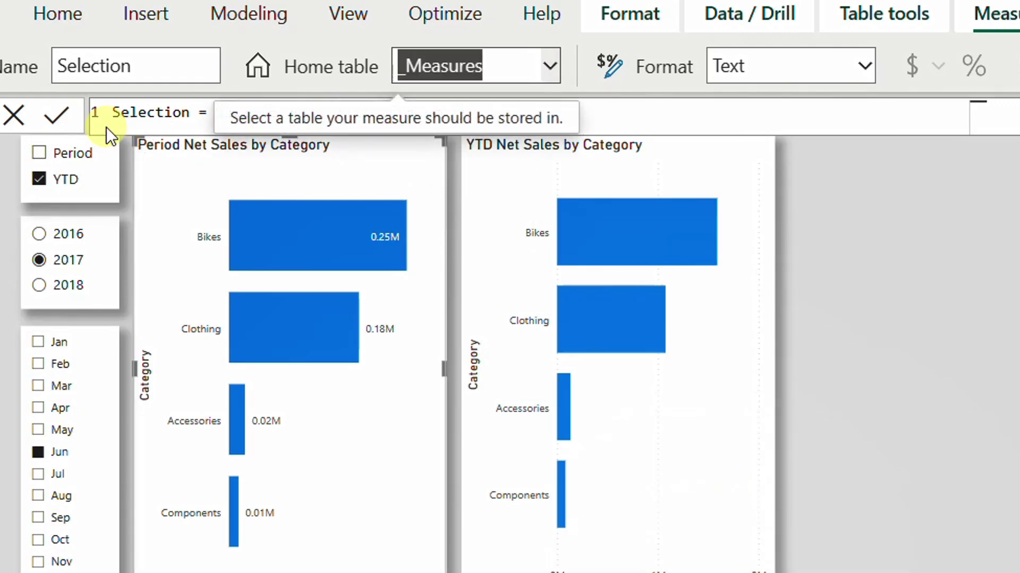
Convert the YTD Net Sales by Category bar chart into a card visual.
left_click(714, 384)
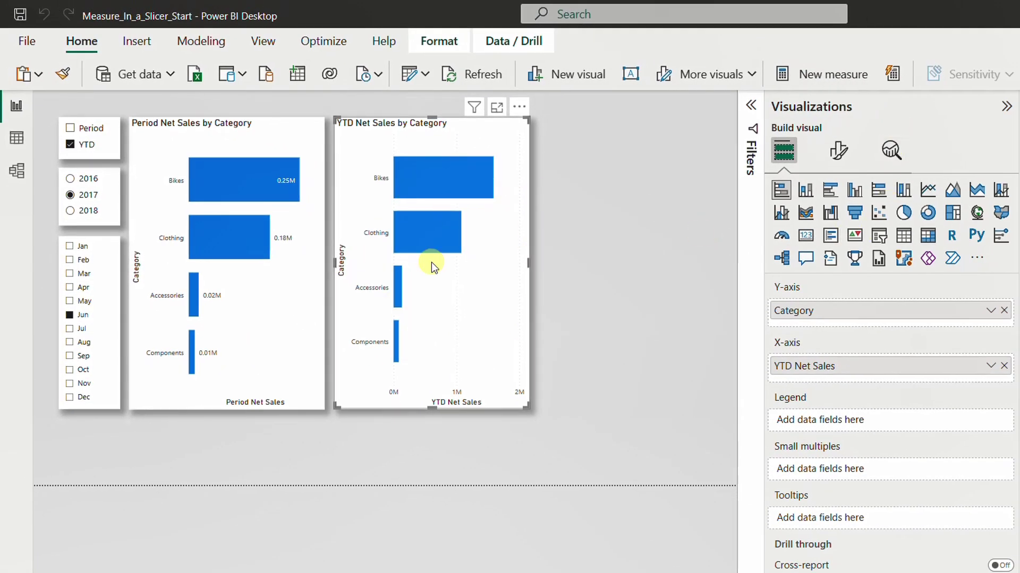
left_click(806, 238)
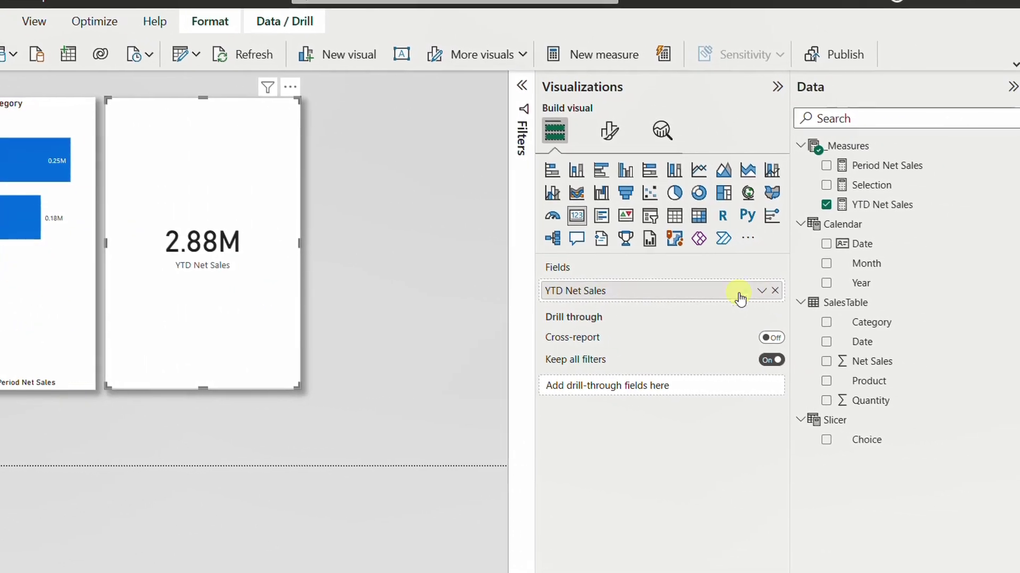
Replace the card's YTD Net Sales field with the Selection measure.
left_click(768, 290)
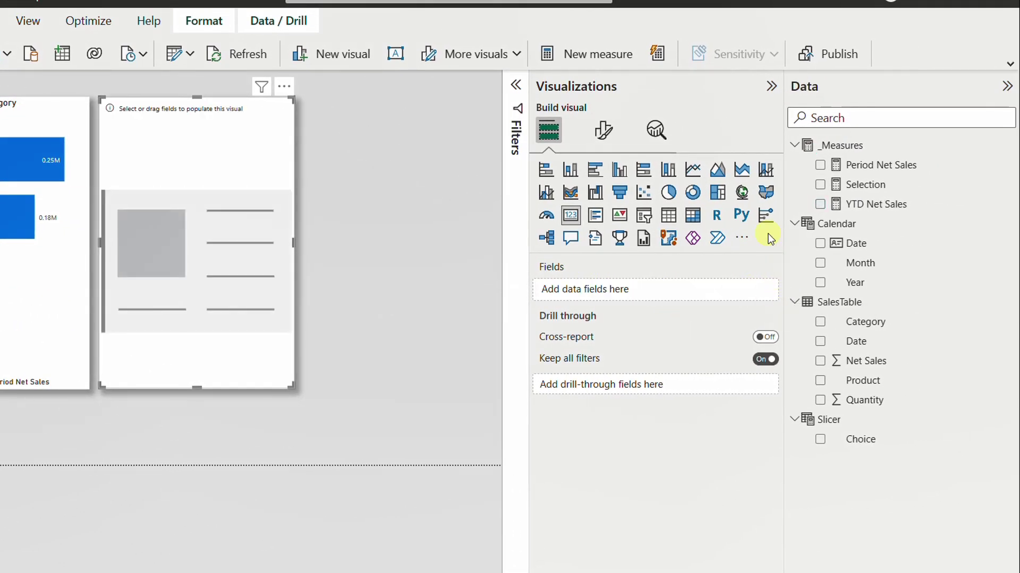
left_click(820, 185)
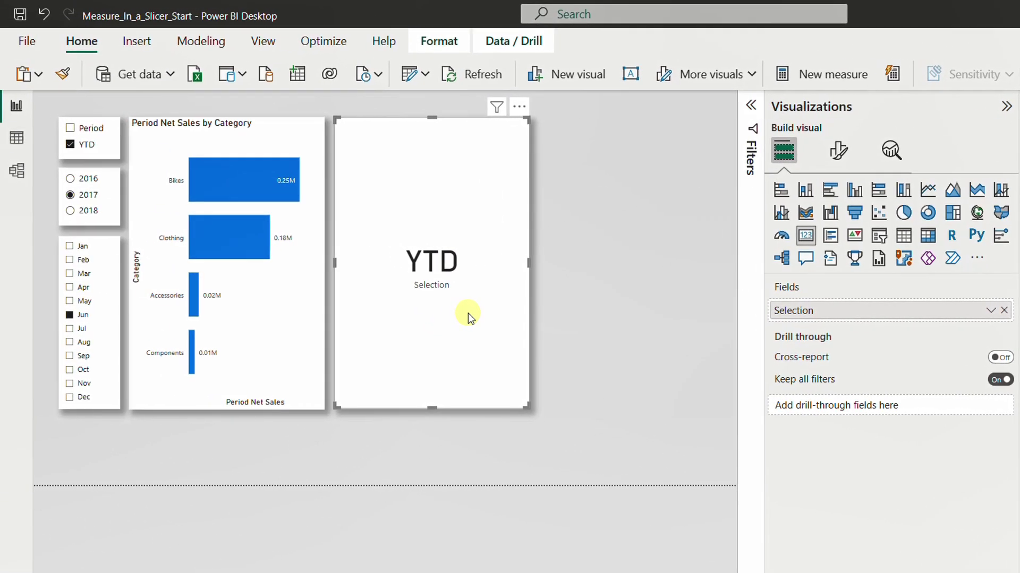
Test the Selection card with both slicer choices selected, none selected, and Period or YTD alone, ending on YTD.
left_click(108, 139)
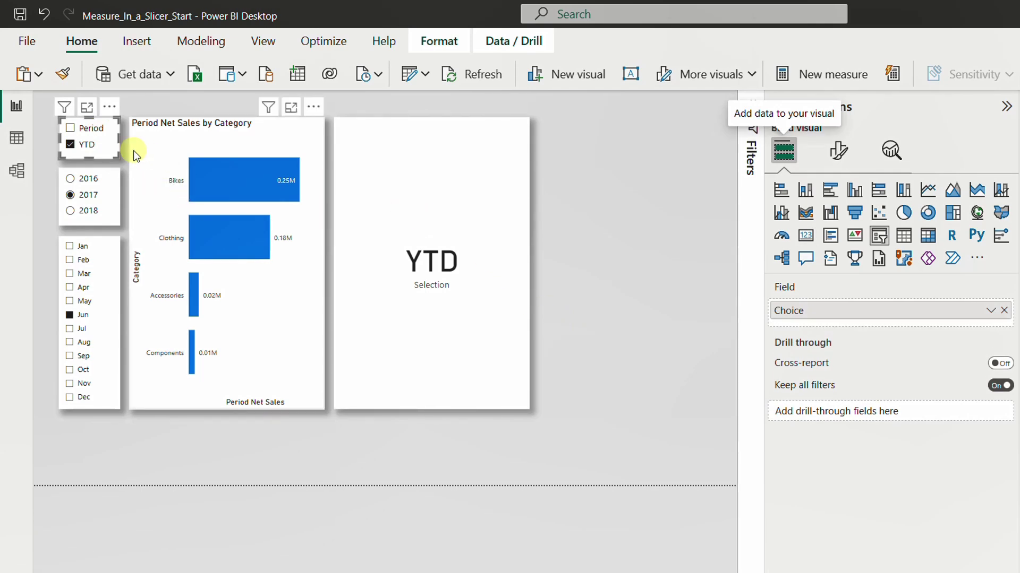
left_click(70, 128)
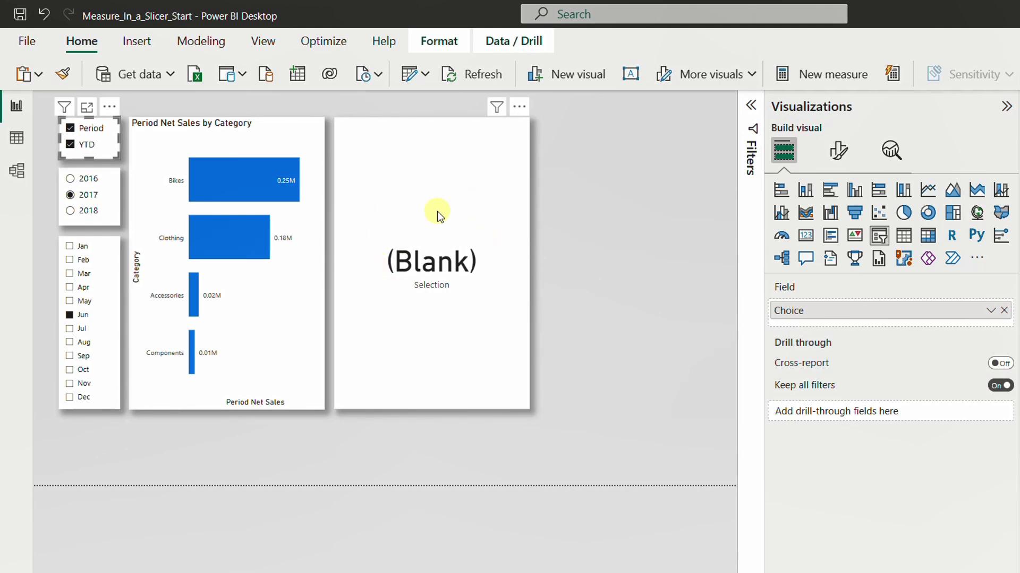
left_click(71, 145)
left_click(70, 129)
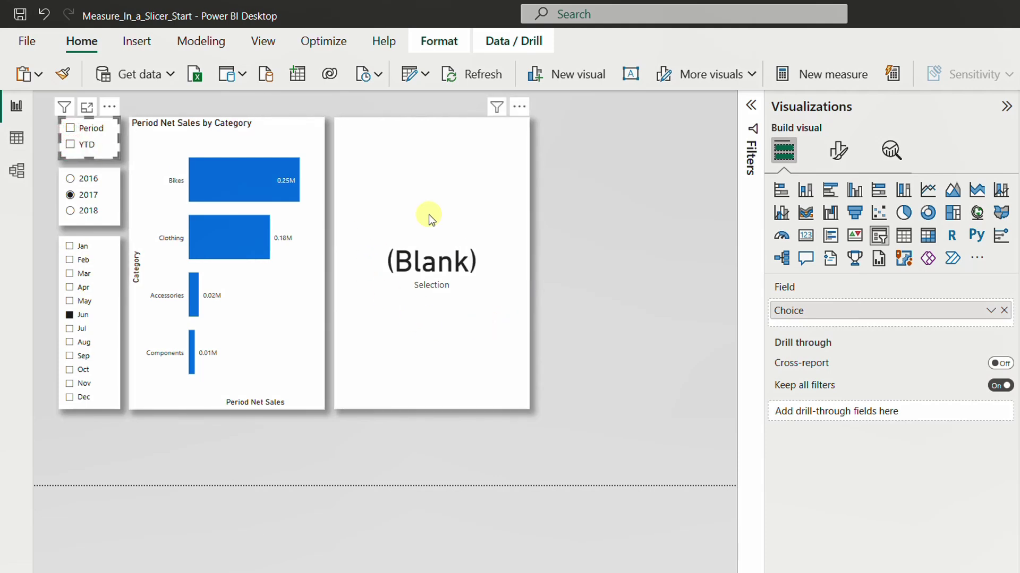
left_click(94, 133)
left_click(86, 127)
left_click(87, 146)
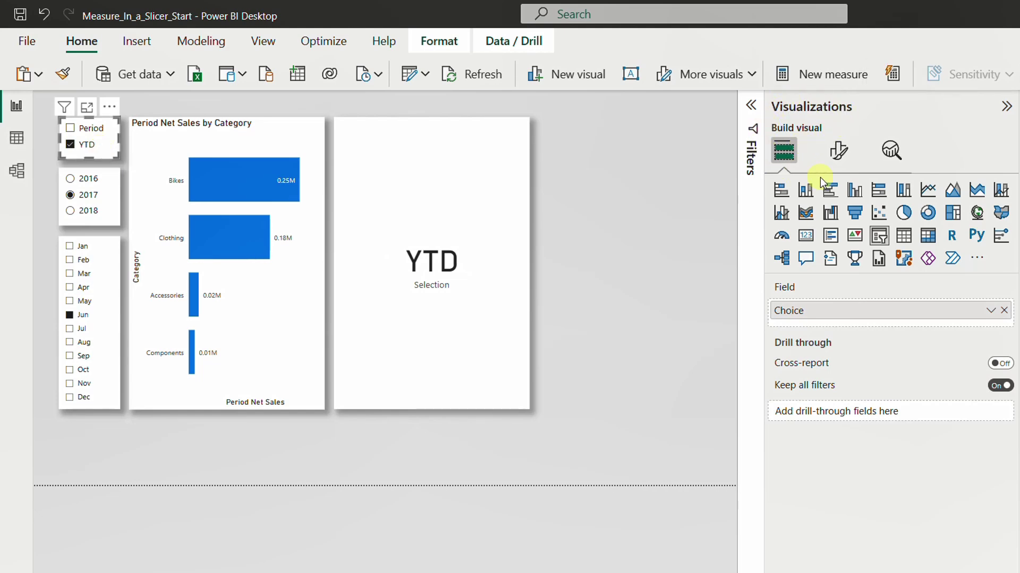
Open the slicer settings in the Choice slicer's formatting options.
left_click(840, 153)
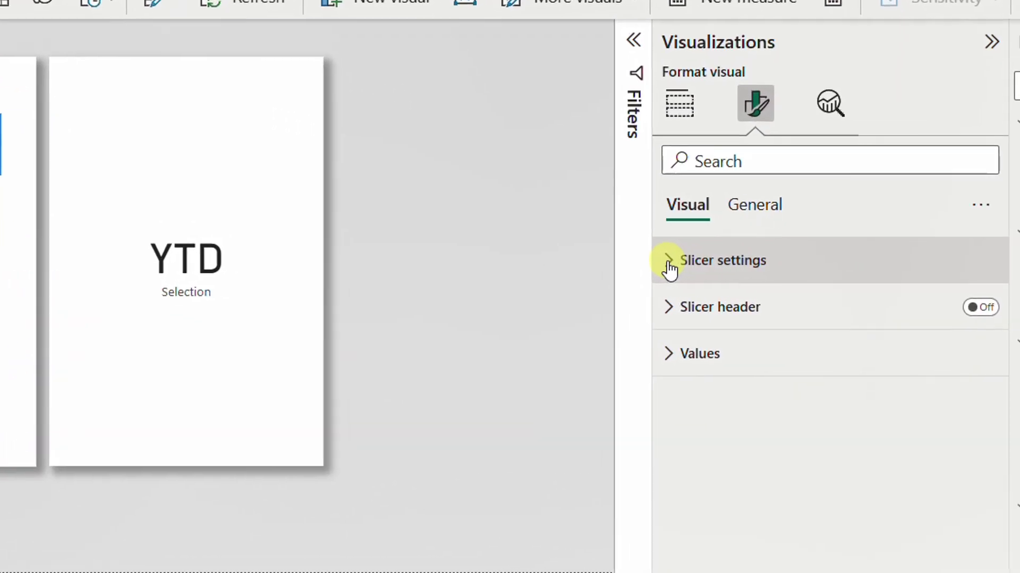
left_click(776, 263)
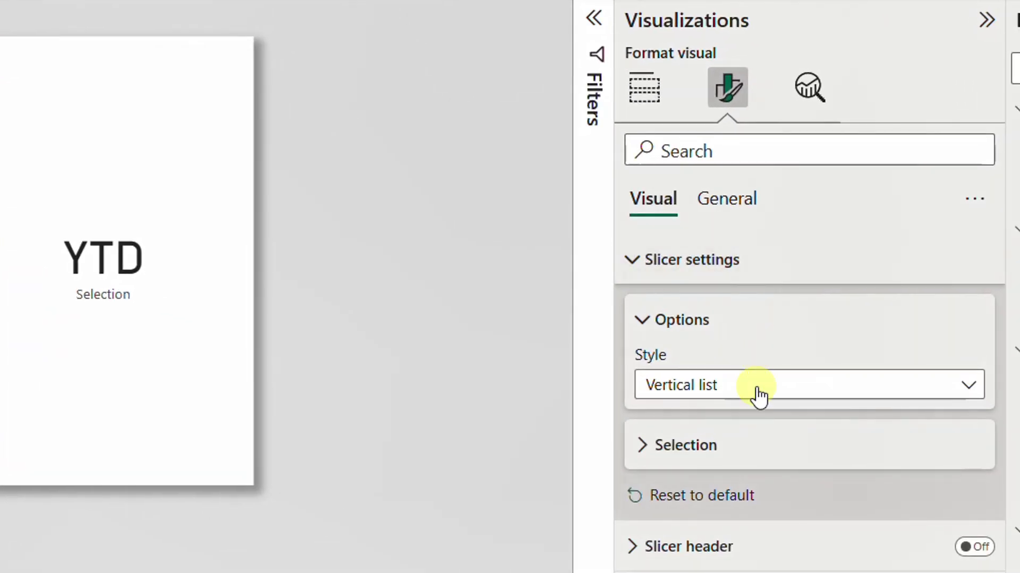
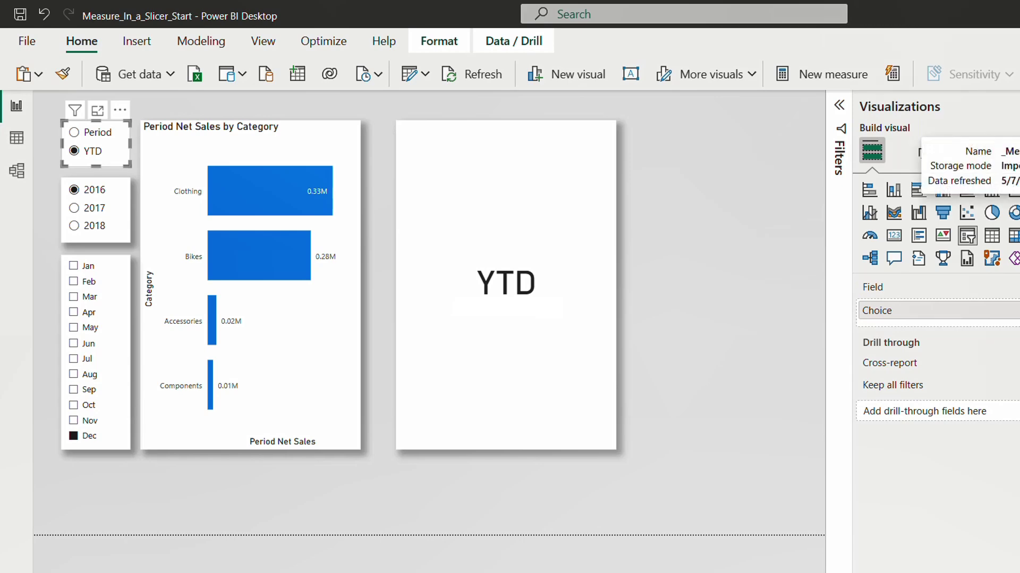
Start a new measure named Total Sales whose formula begins with the SWITCH function.
left_click(822, 74)
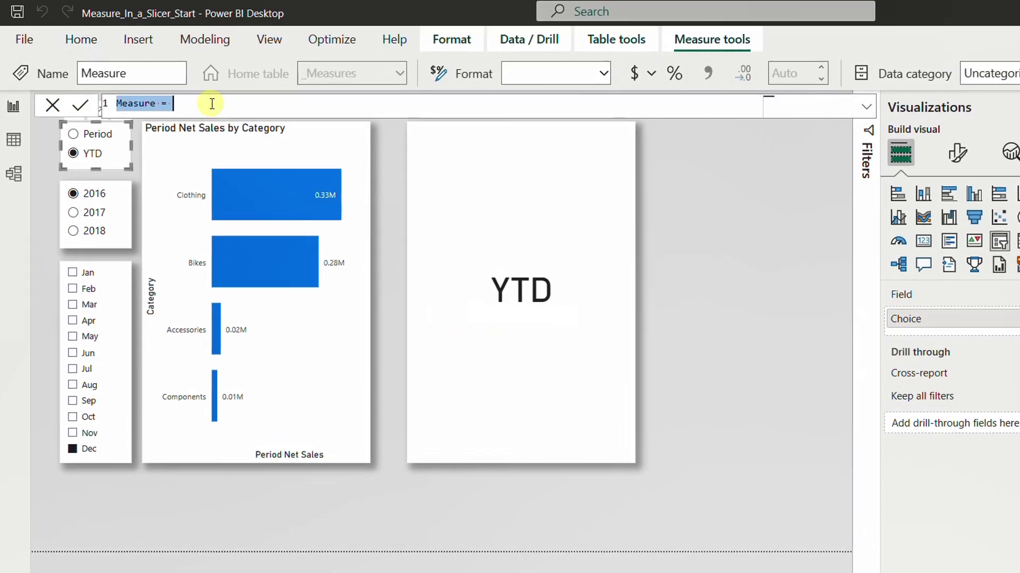
double_click(145, 103)
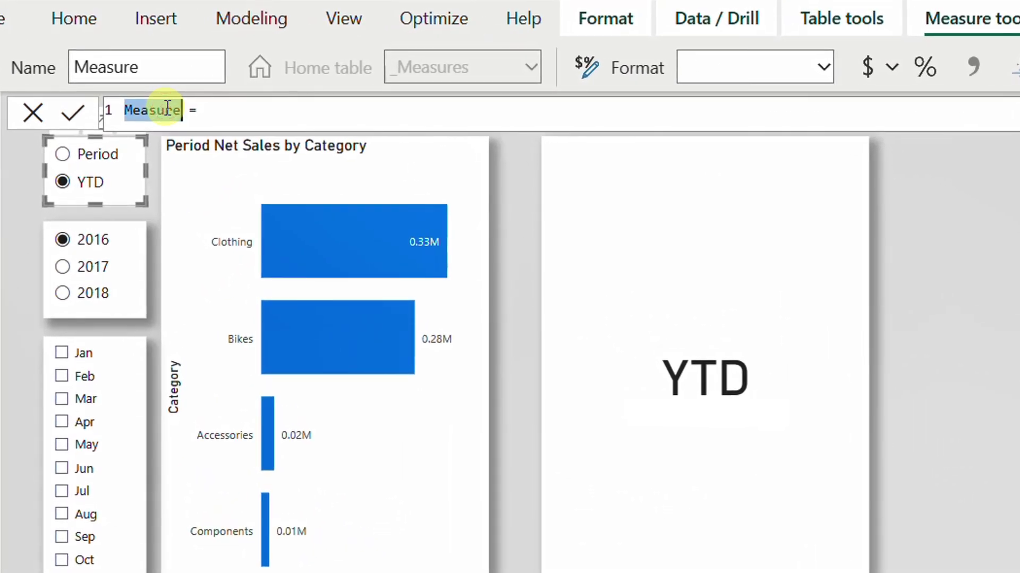
type("Total Sales")
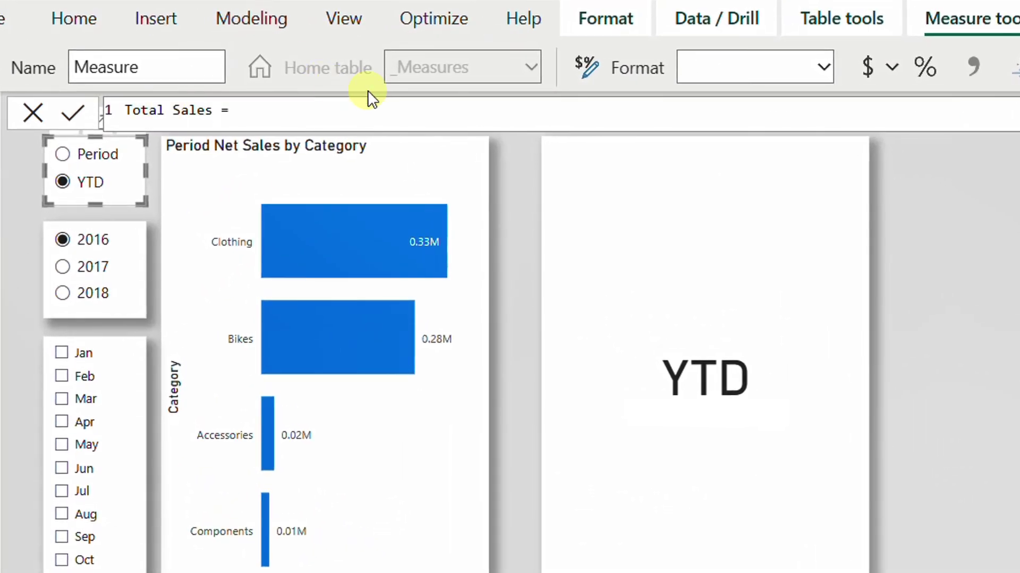
key("End")
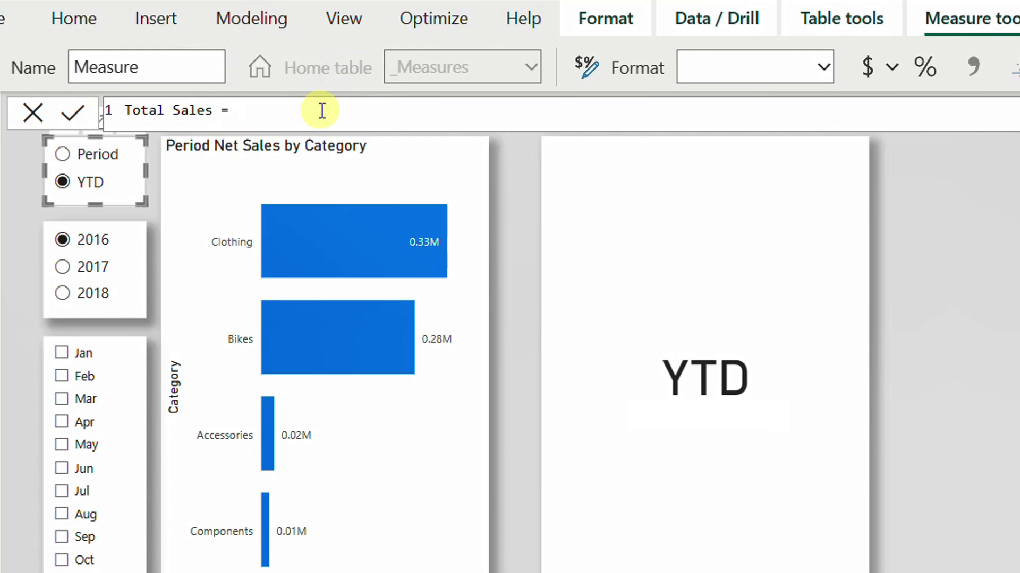
type("Swi")
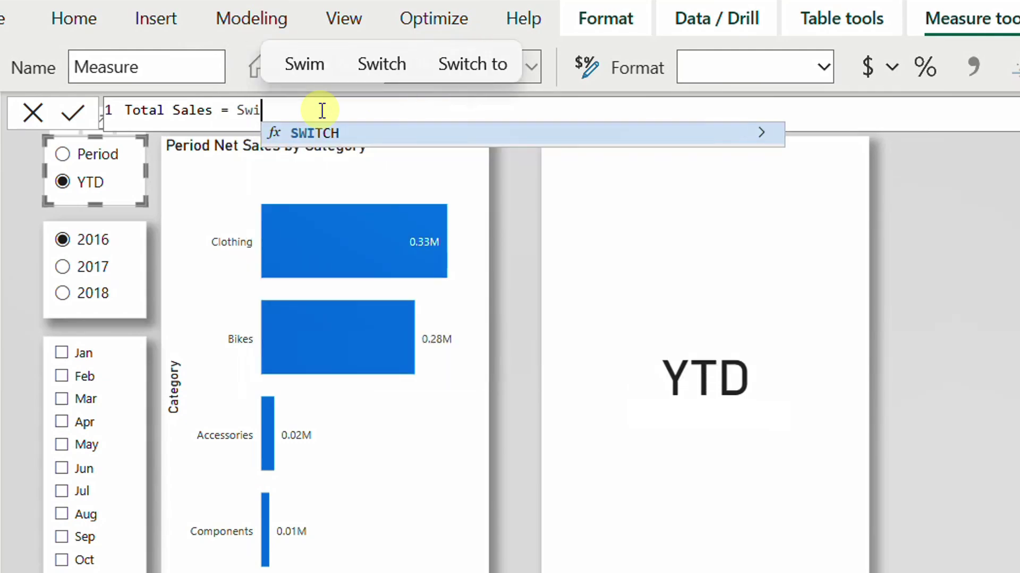
key("Tab")
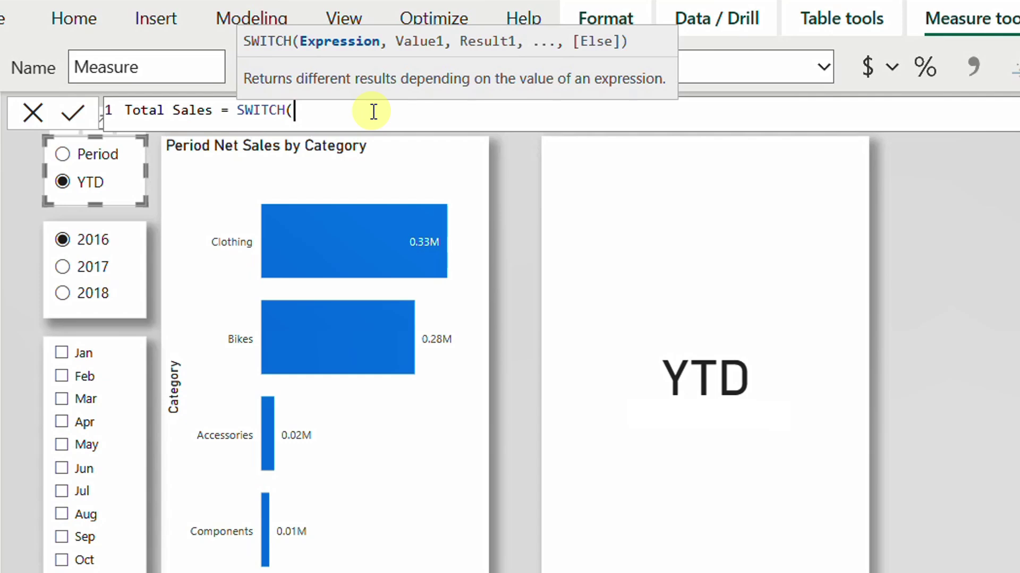
Use [Selection] as the SWITCH expression and return [Period Net Sales] for the value "Period".
type("[")
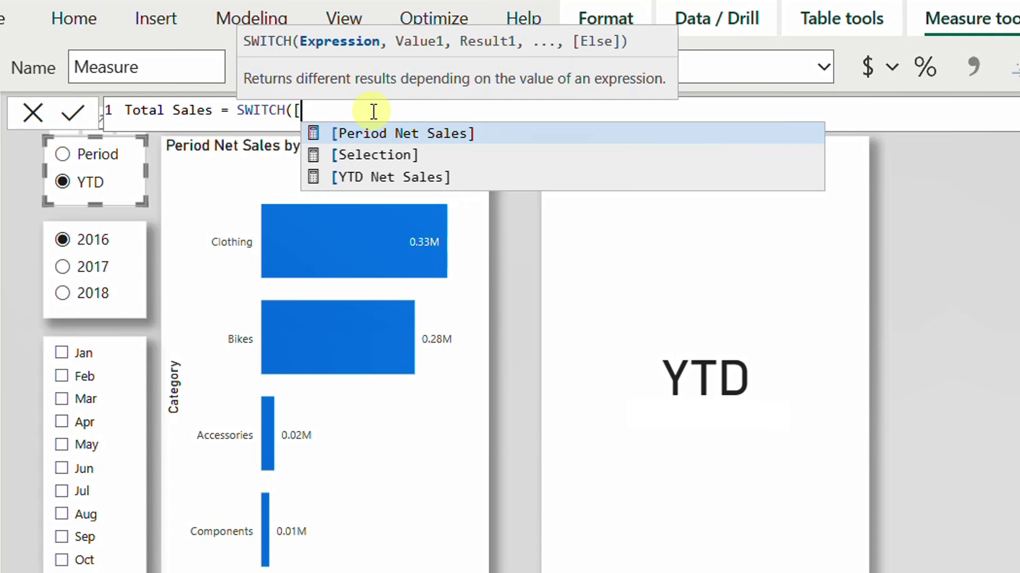
type("Se")
key("Tab")
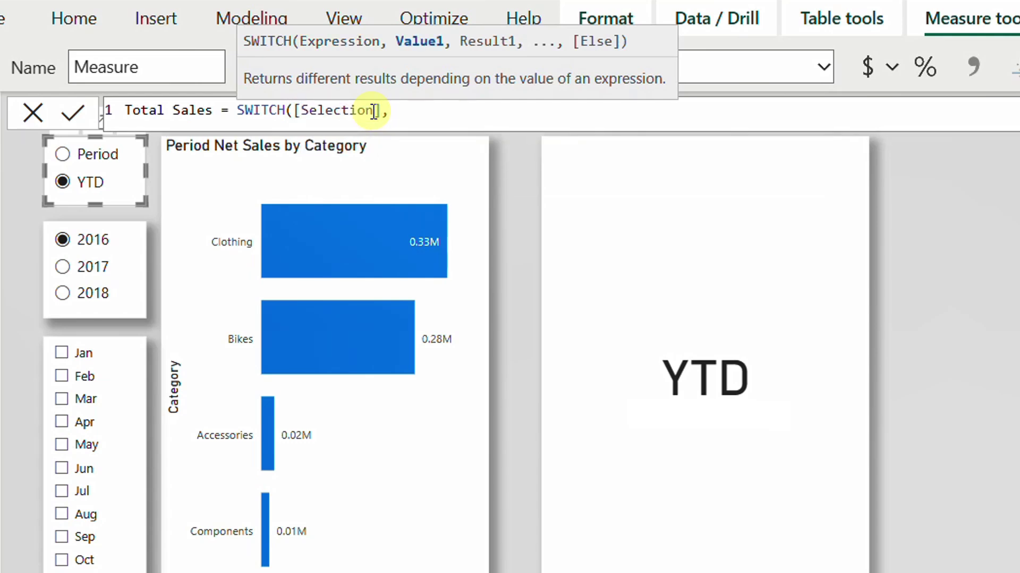
type("\"Period\",")
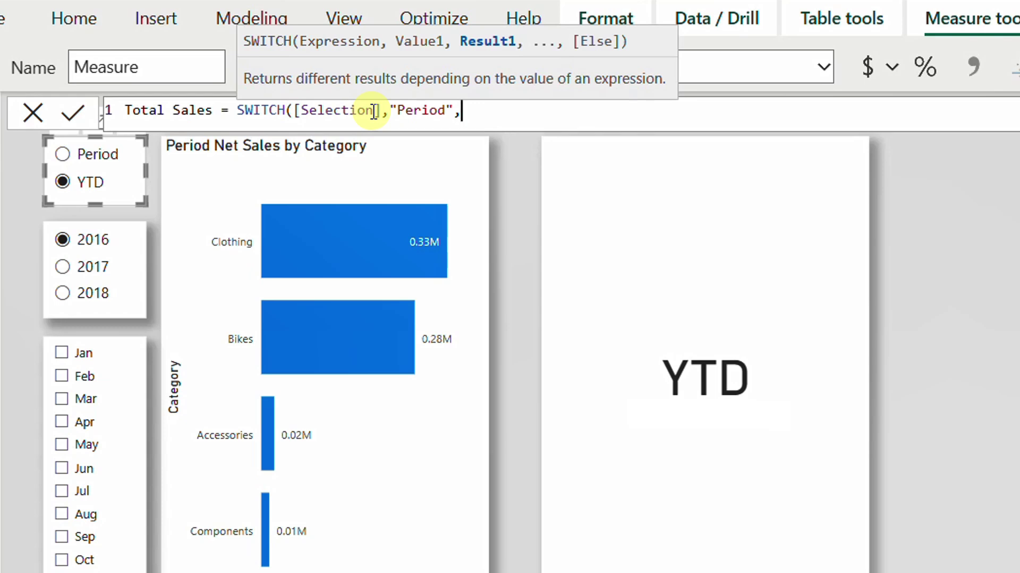
type("[")
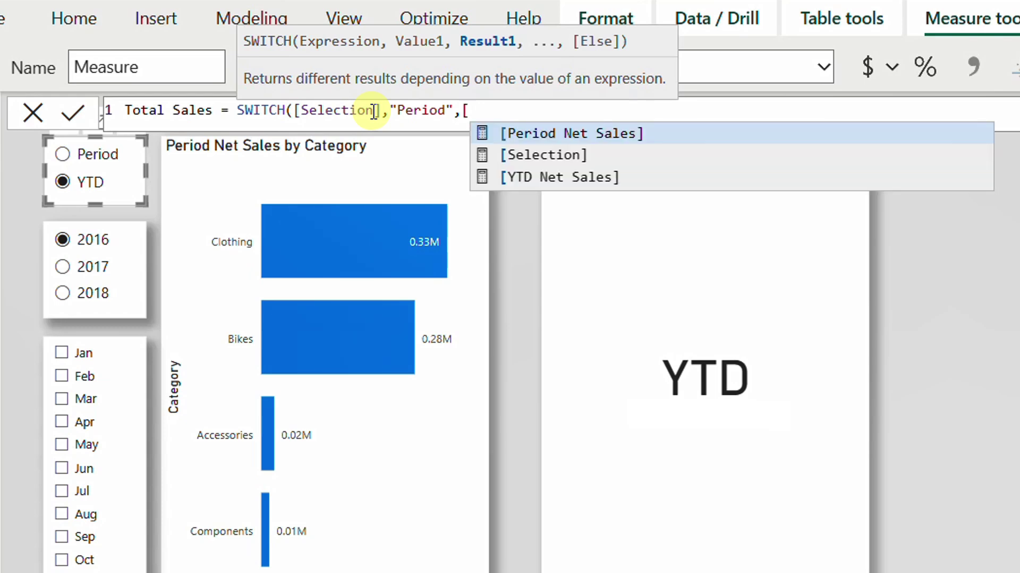
key("Tab")
type(",")
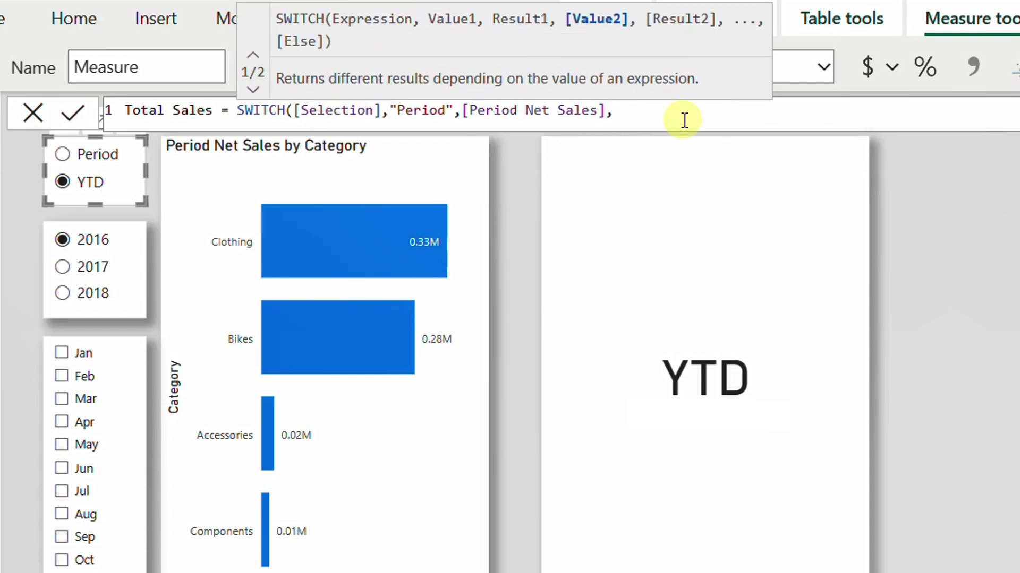
Return [YTD Net Sales] for "YTD" and BLANK() otherwise, and commit the Total Sales measure.
type("\"YTD\",")
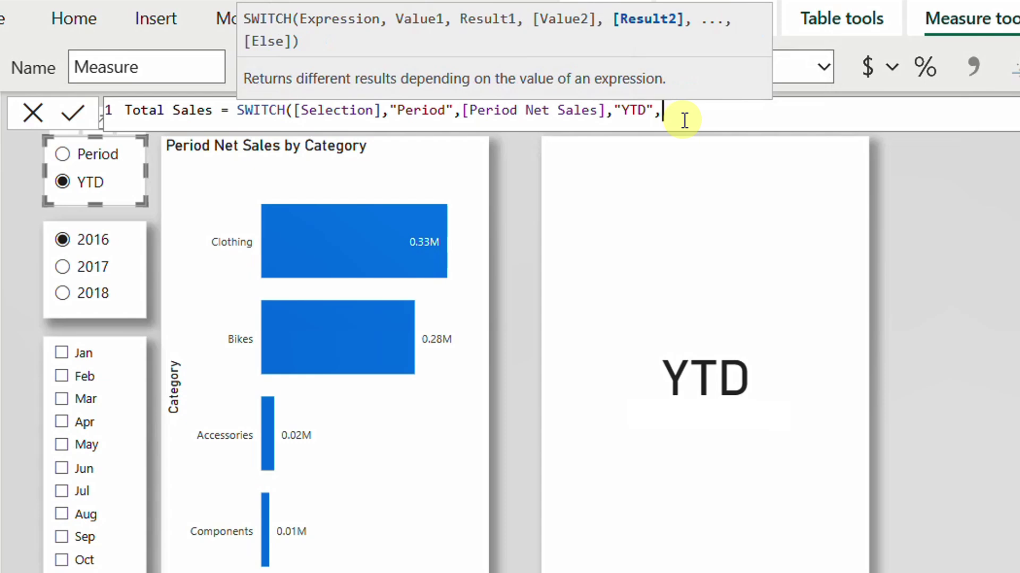
type("[")
type("Y")
key("Tab")
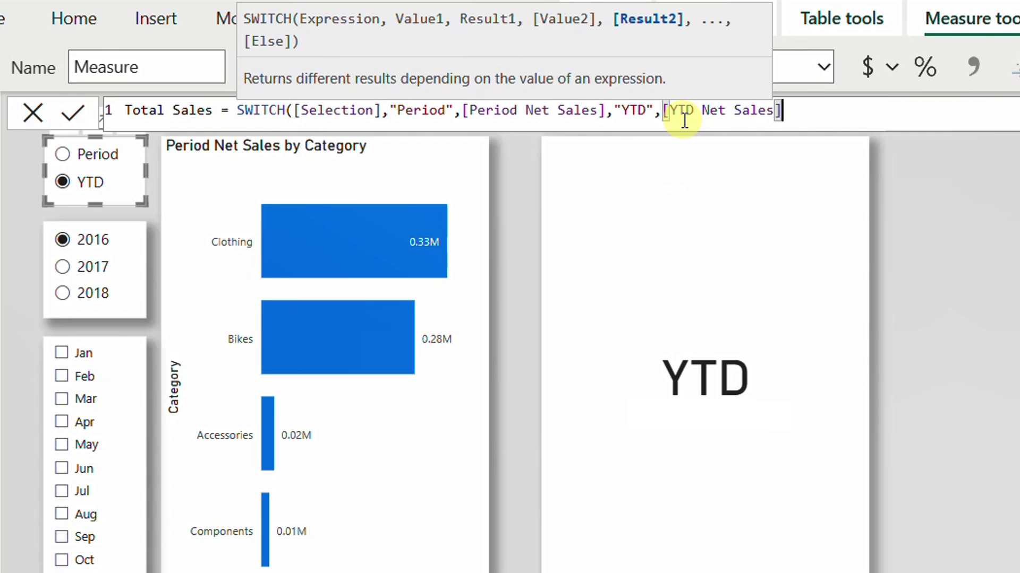
type(",")
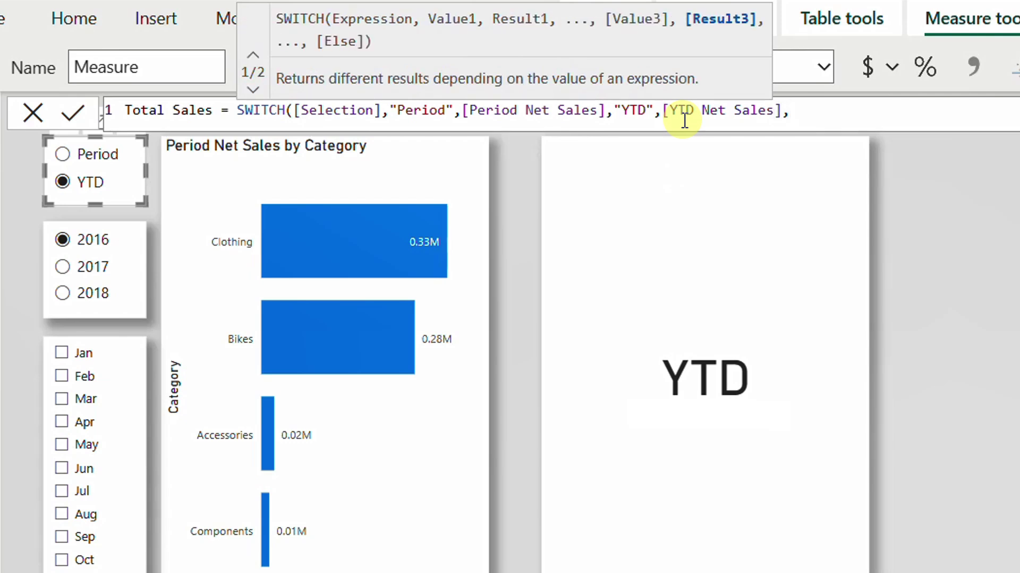
type("BLANK())")
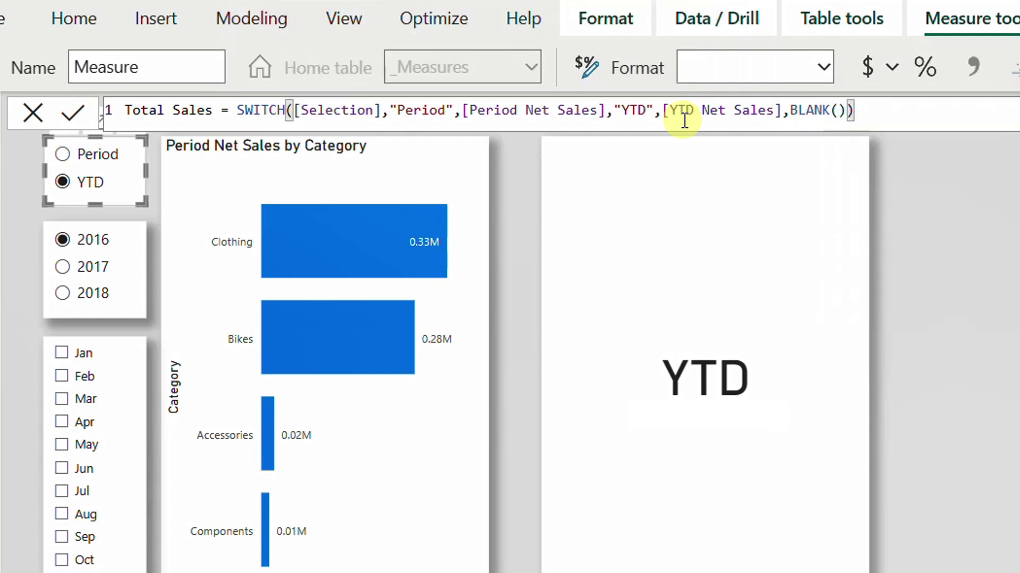
left_click(74, 119)
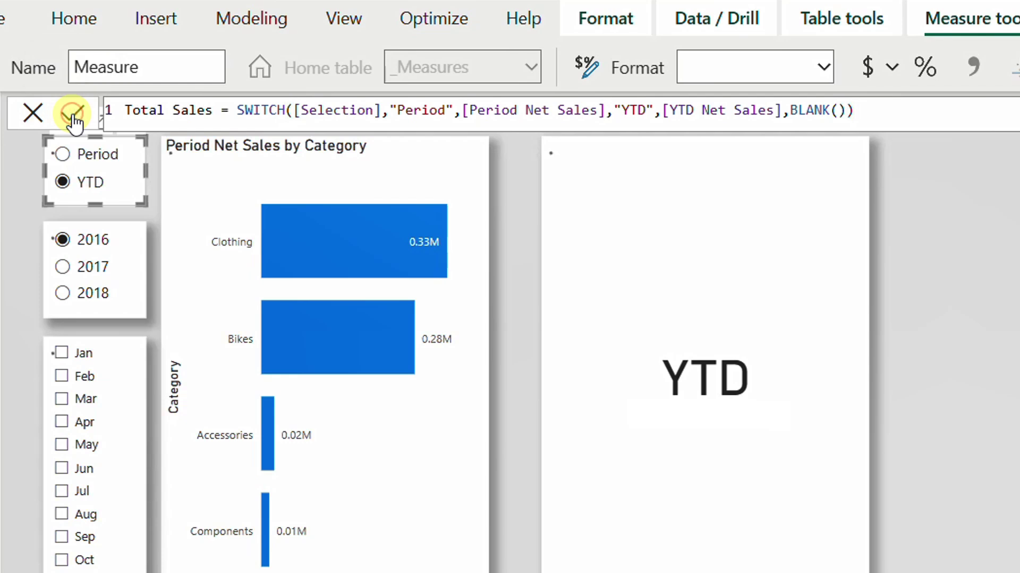
Replace Period Net Sales with the Total Sales measure on the category bar chart's X-axis.
left_click(349, 464)
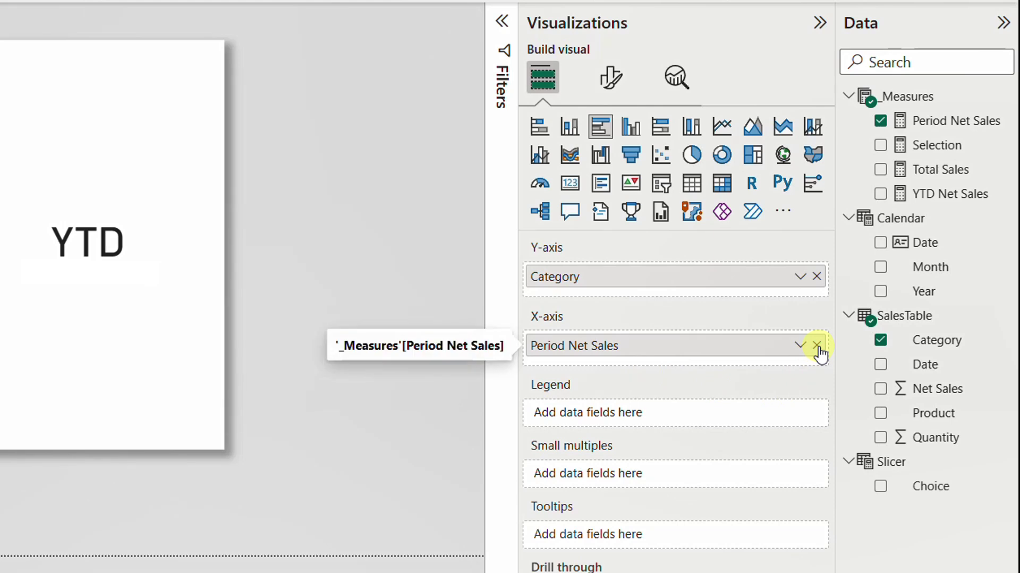
left_click(817, 347)
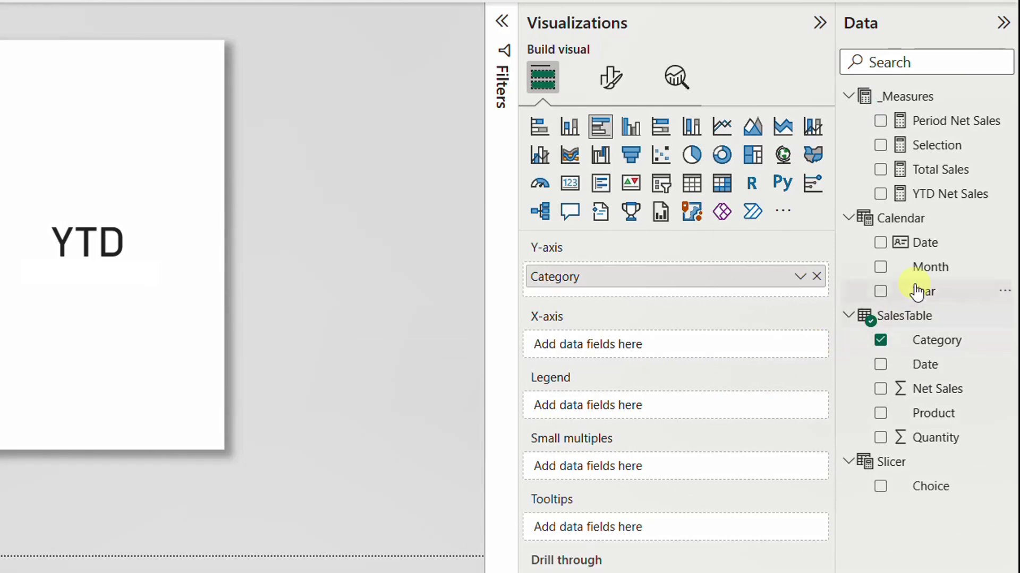
left_click_drag(926, 170, 786, 344)
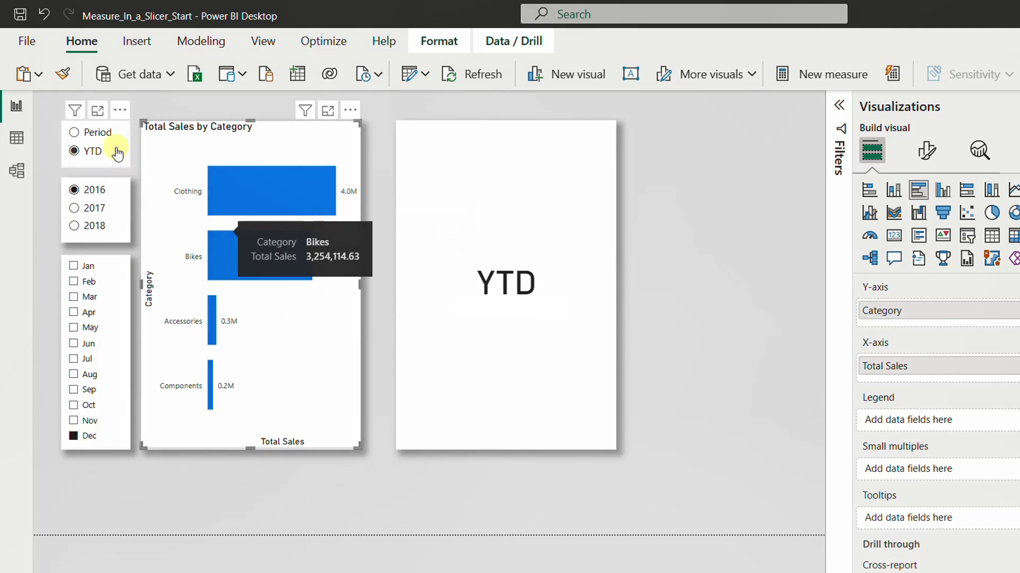
Test the Total Sales chart by switching between Period and YTD and filtering to Jul, Jun and the year 2017.
left_click(101, 132)
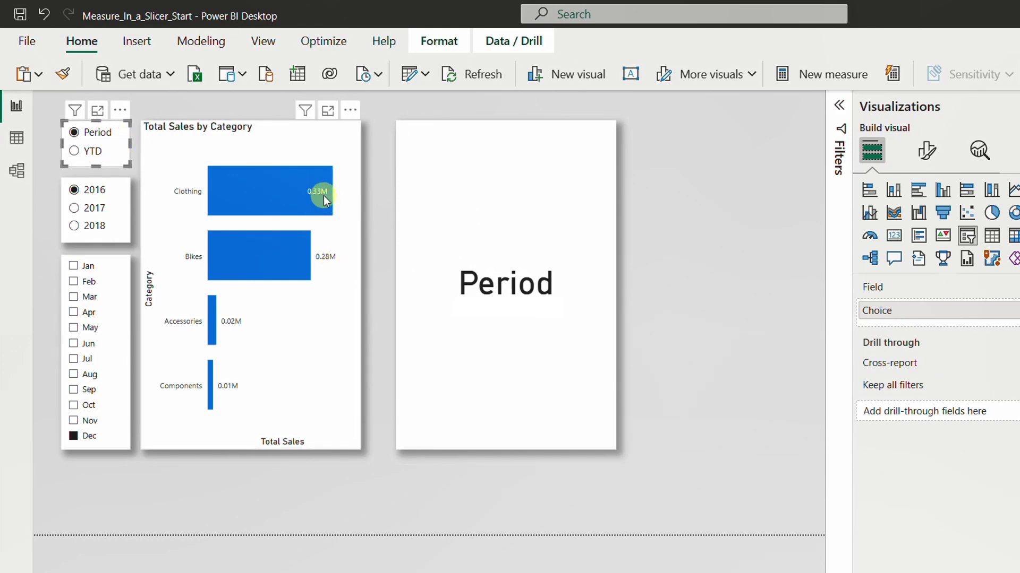
left_click(86, 359)
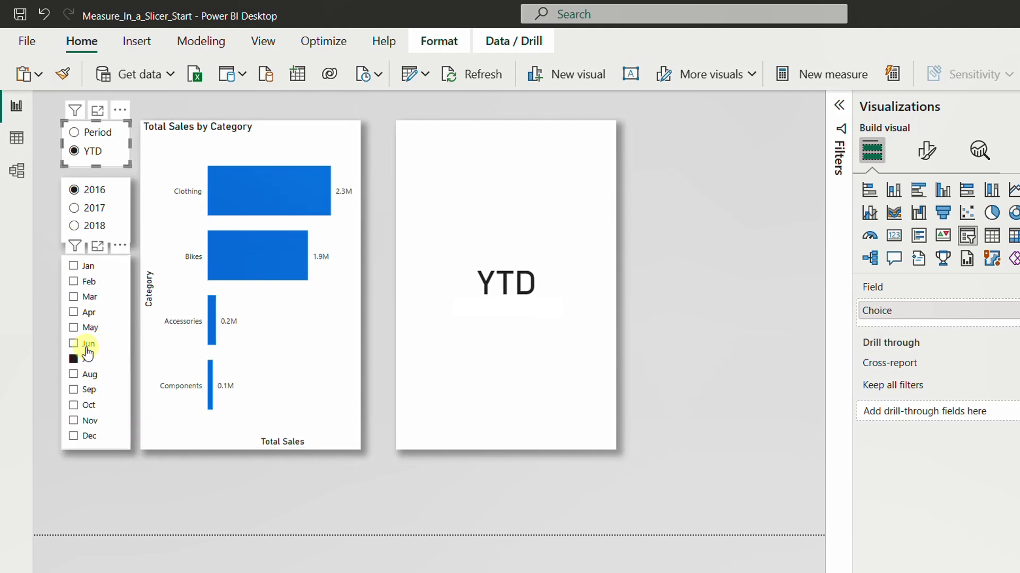
left_click(86, 345)
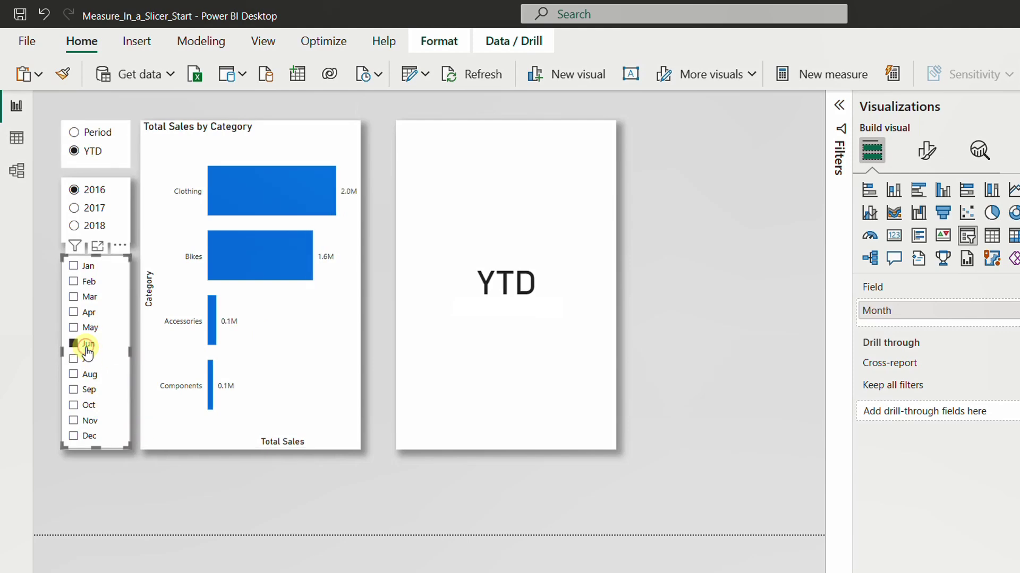
left_click(87, 210)
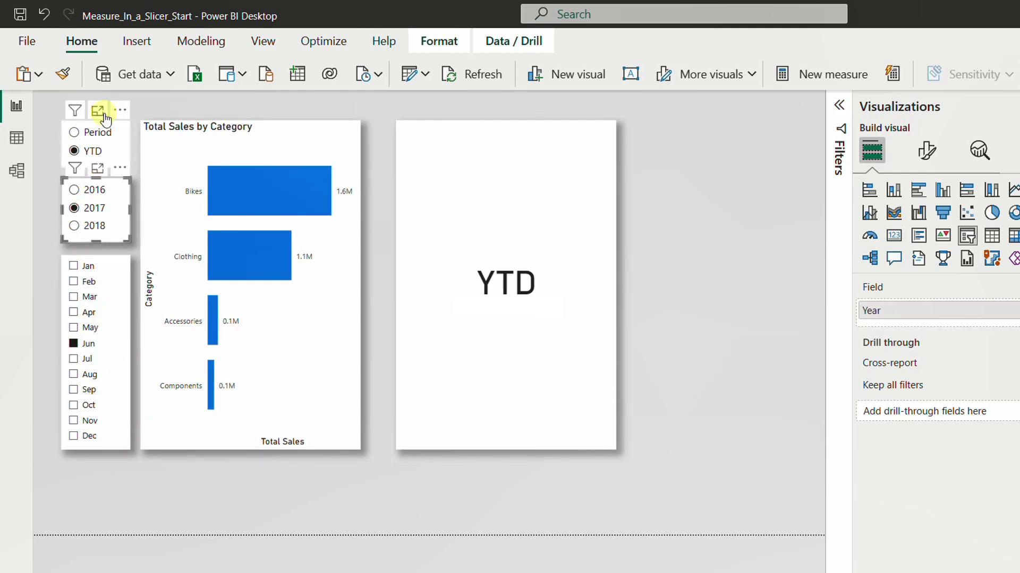
left_click(94, 134)
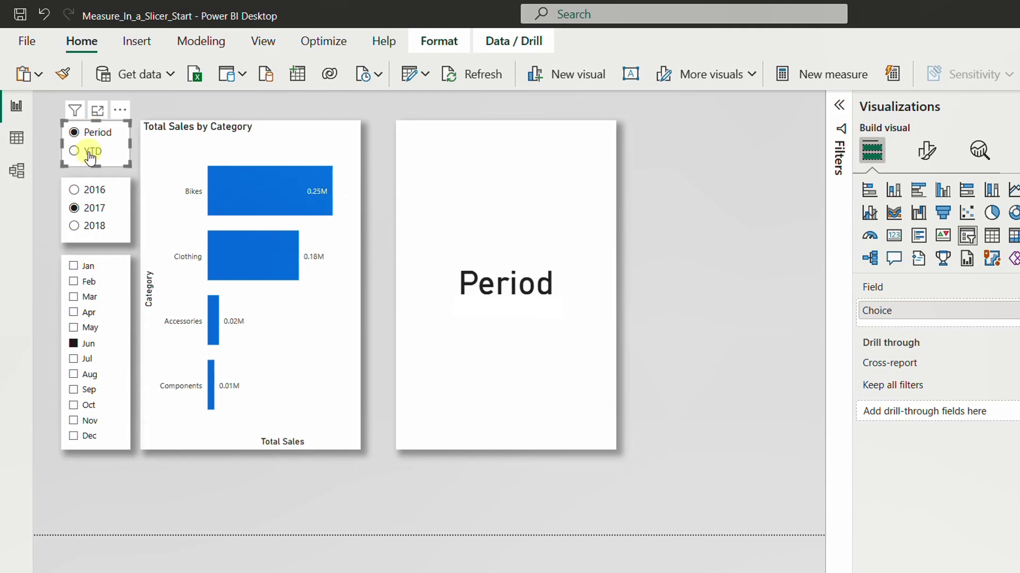
left_click(88, 151)
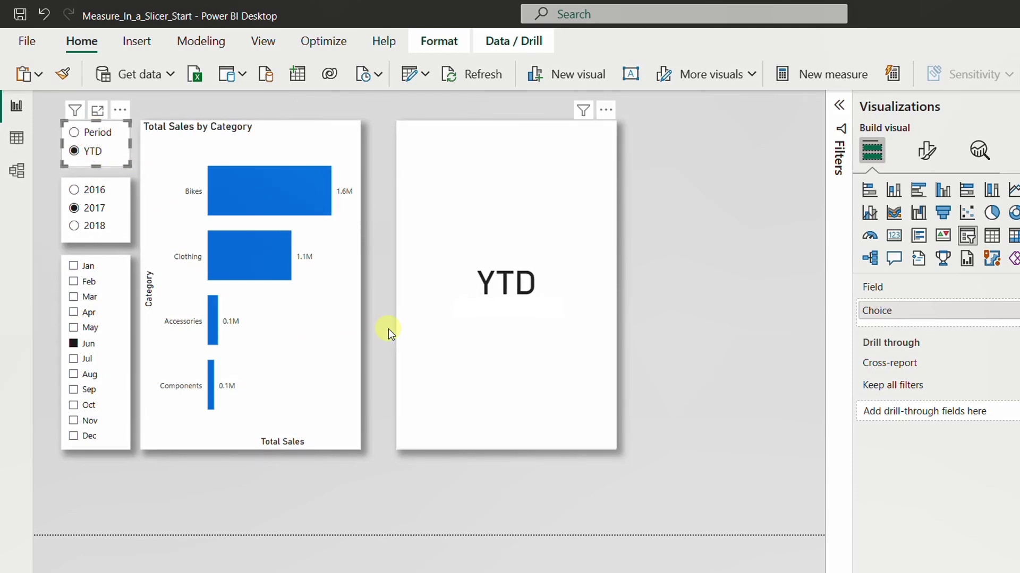